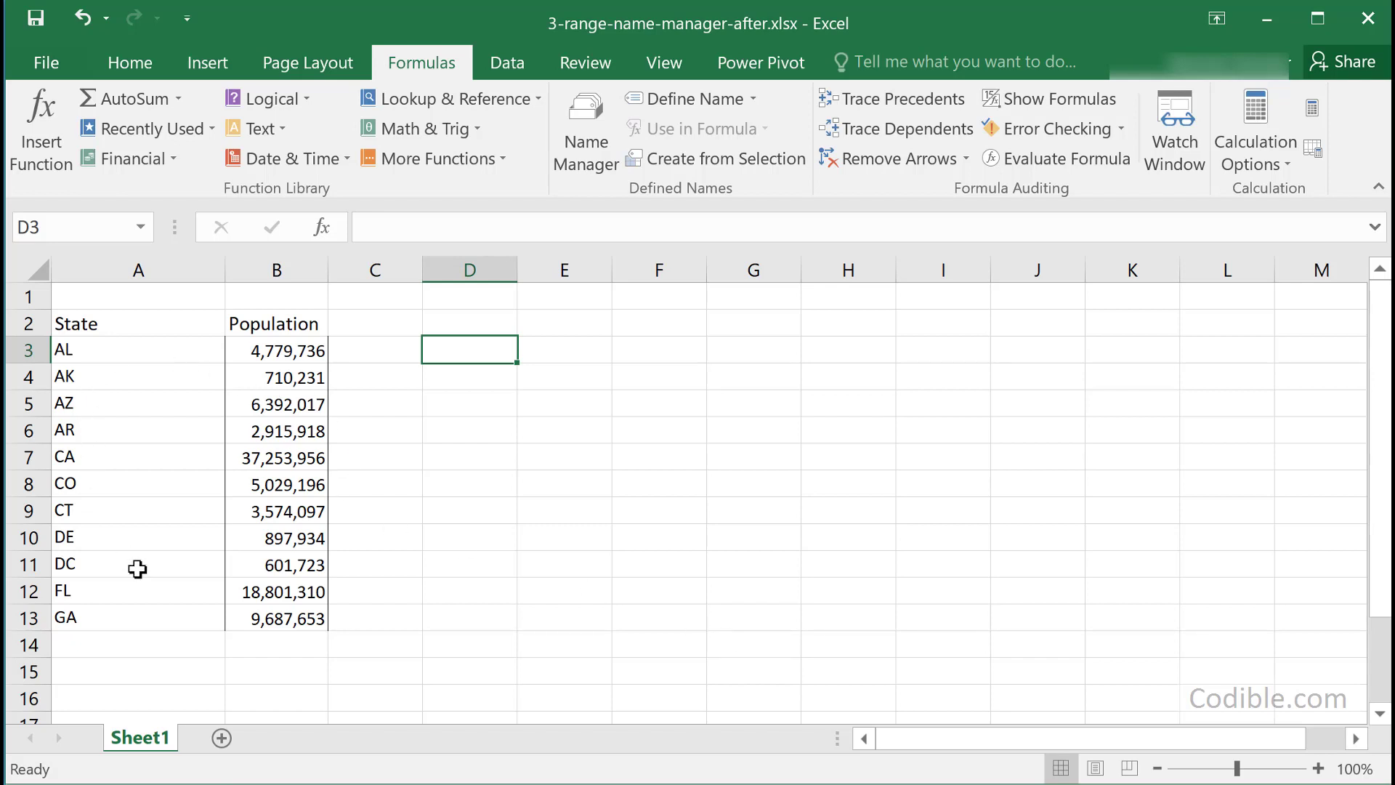
drag(106, 352, 141, 617)
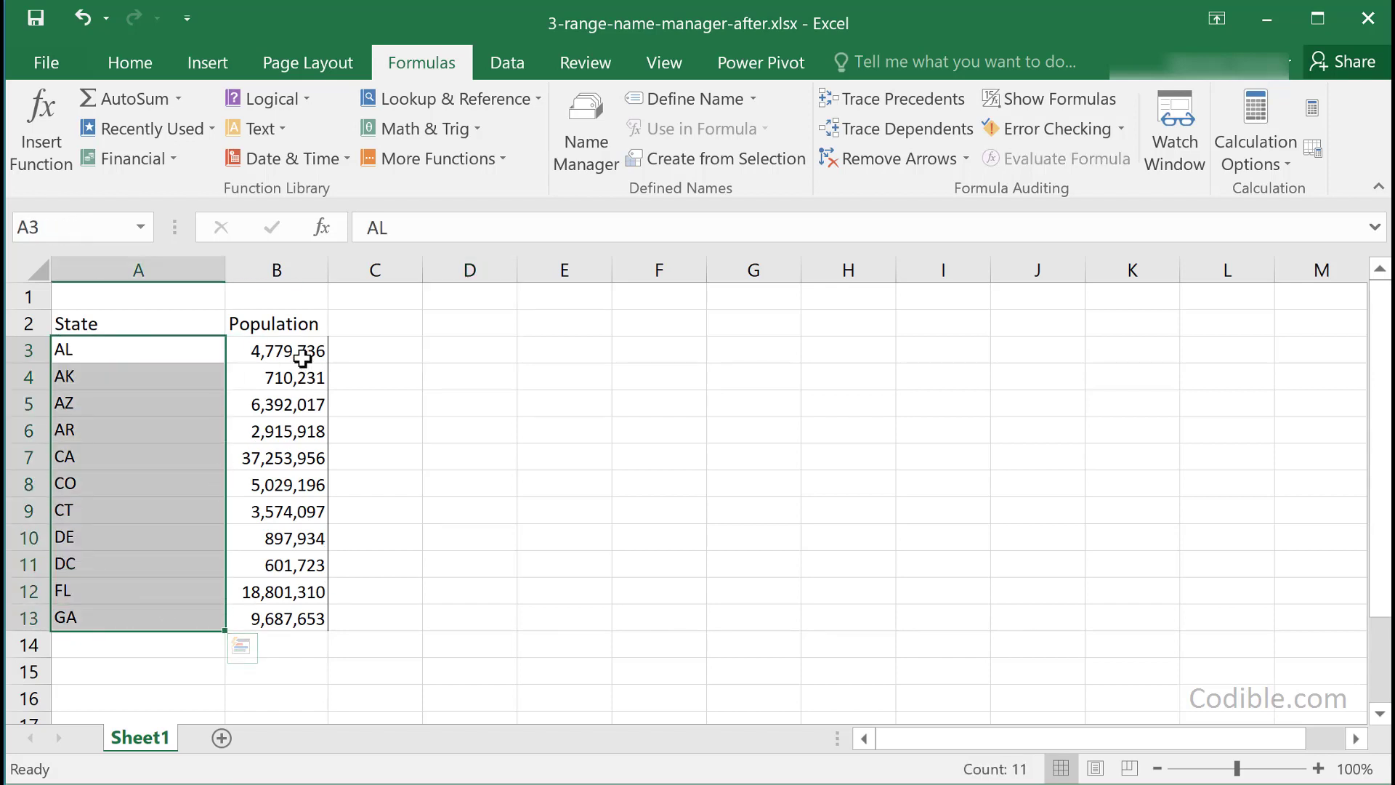
drag(302, 352, 311, 619)
click(436, 559)
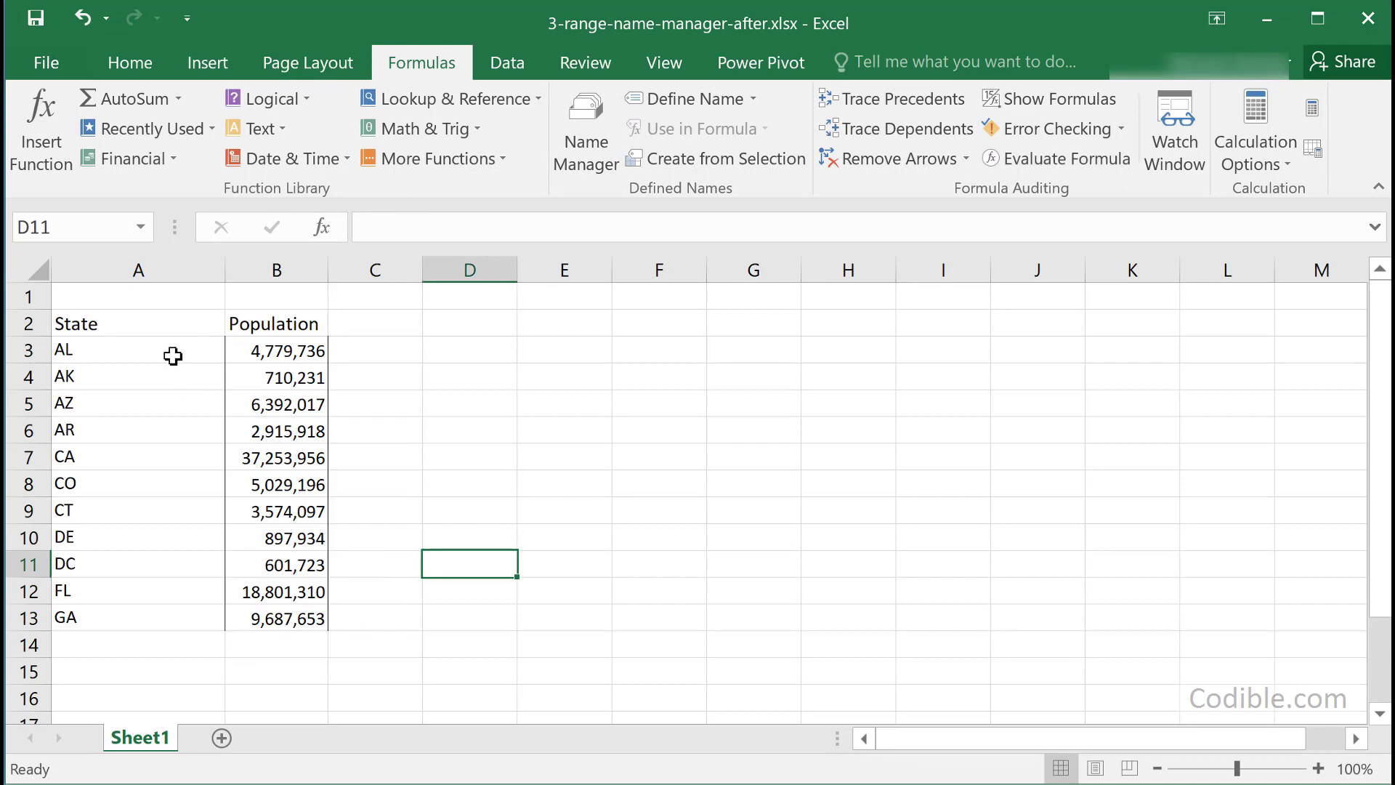
Step: Create names for the population cells from the left column of the selection A3:B13
drag(172, 352, 287, 614)
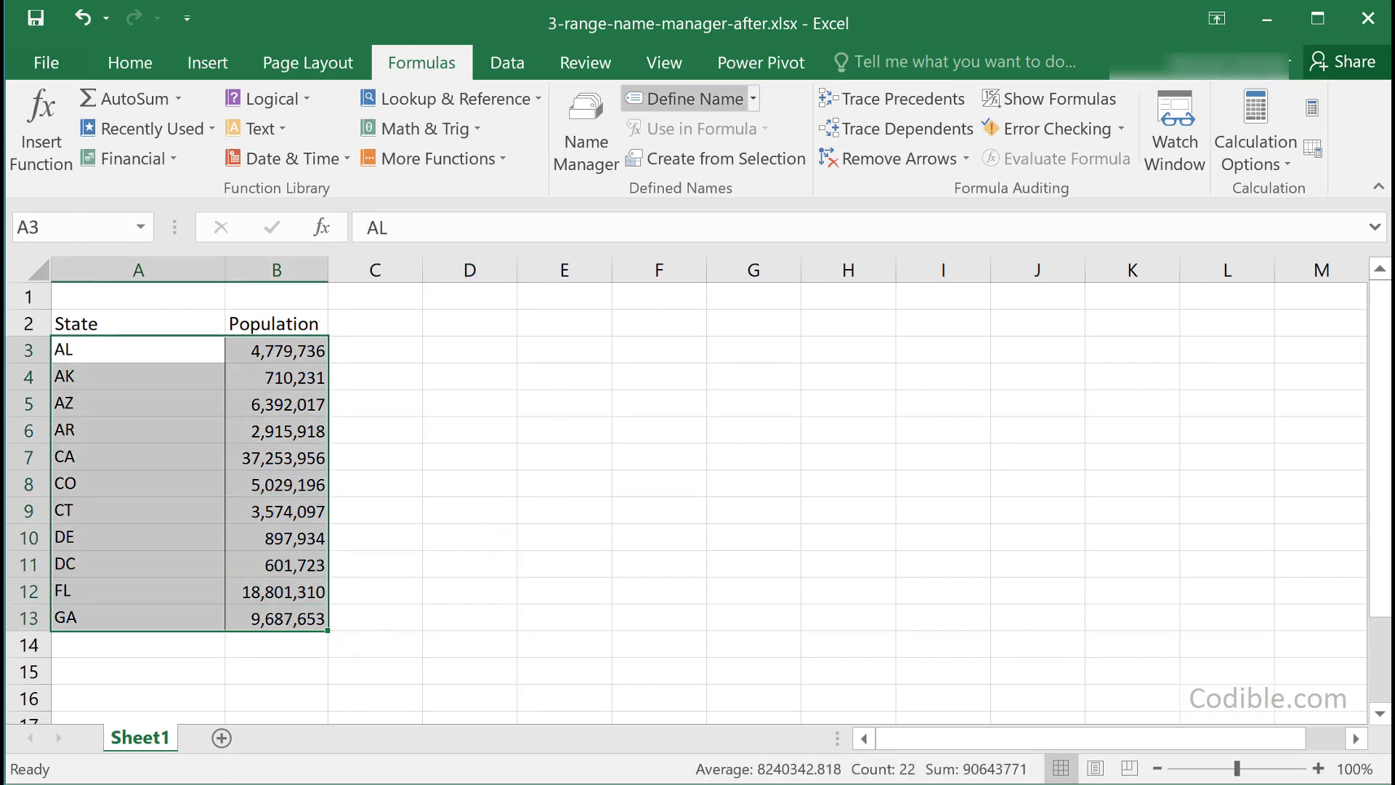
click(130, 62)
click(428, 68)
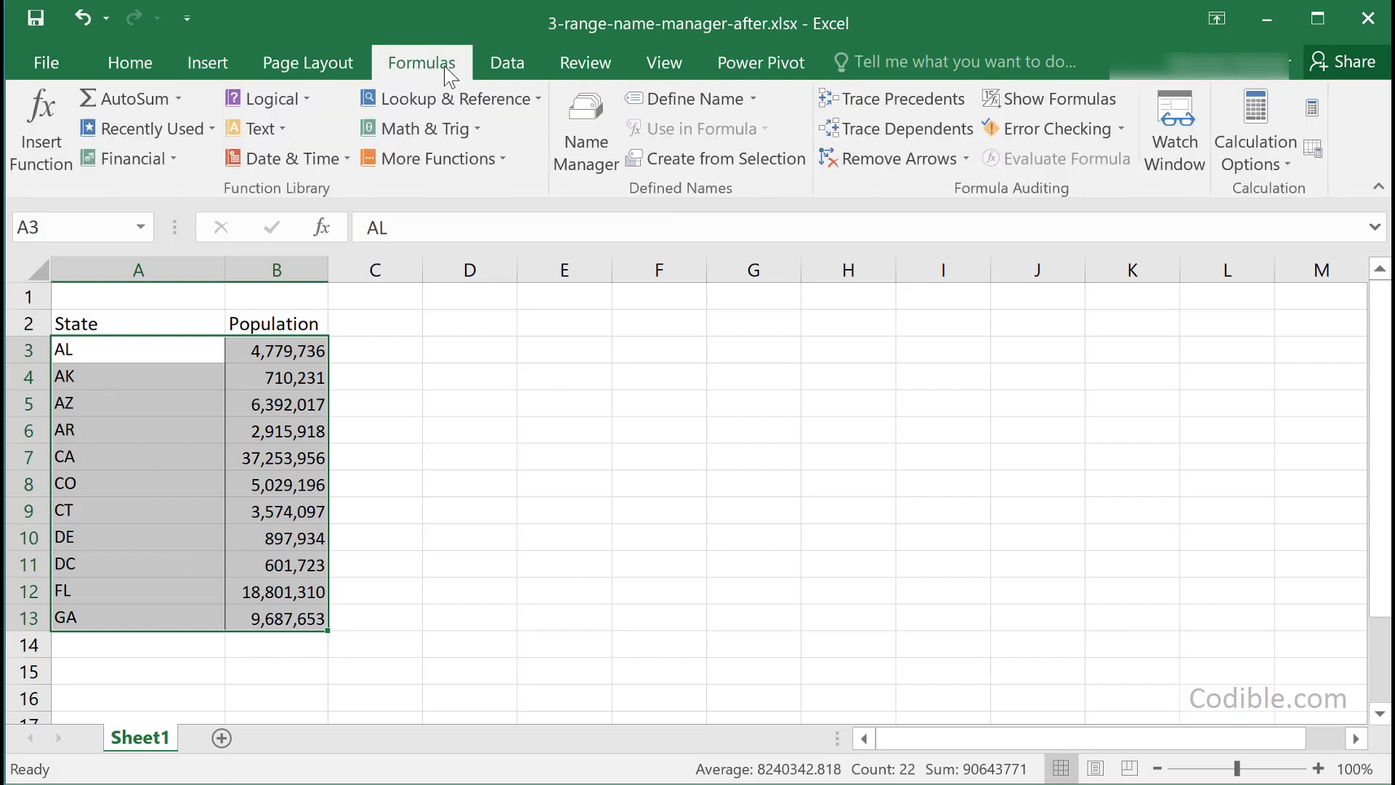
click(691, 161)
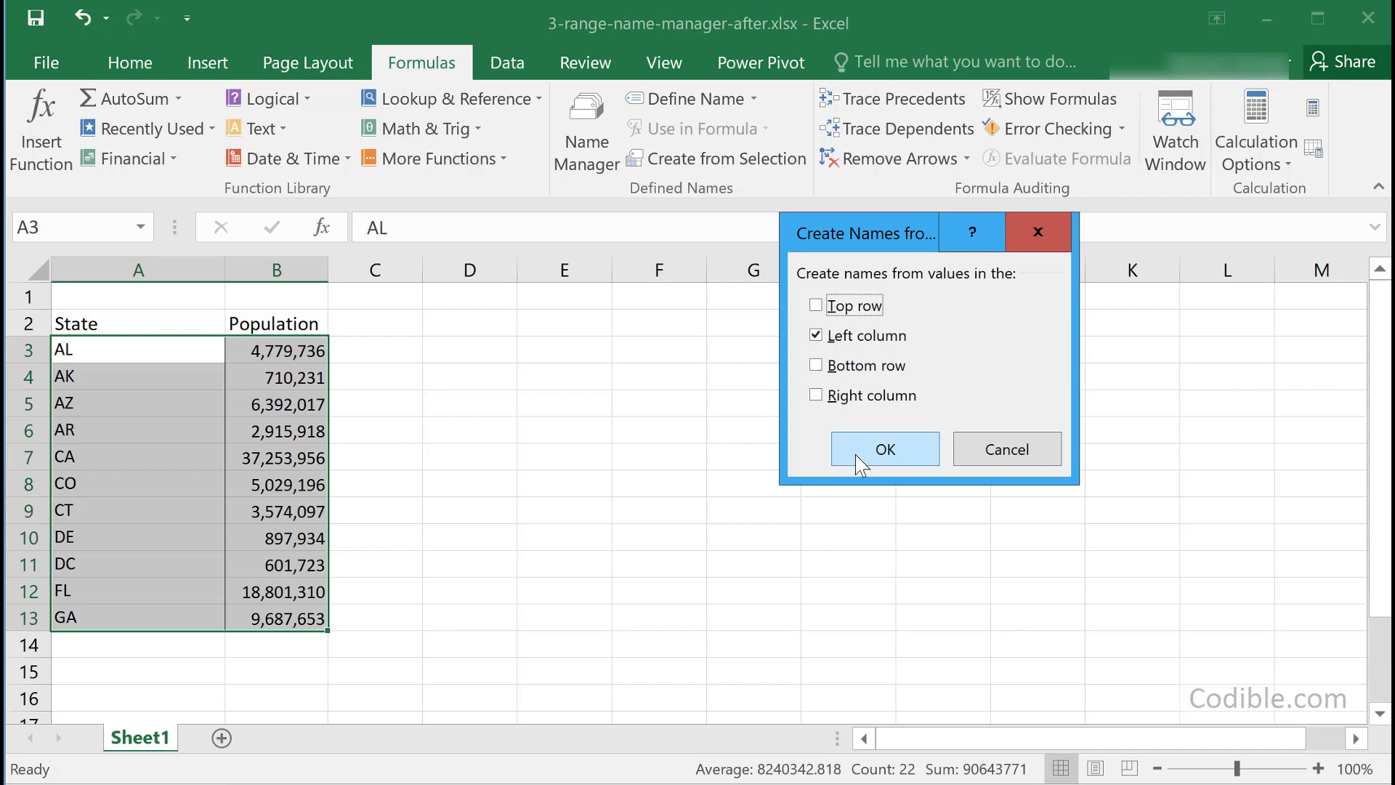
click(885, 449)
Step: Enter the formula =CT in cell D3 to retrieve the population through its defined name
drag(494, 348, 494, 374)
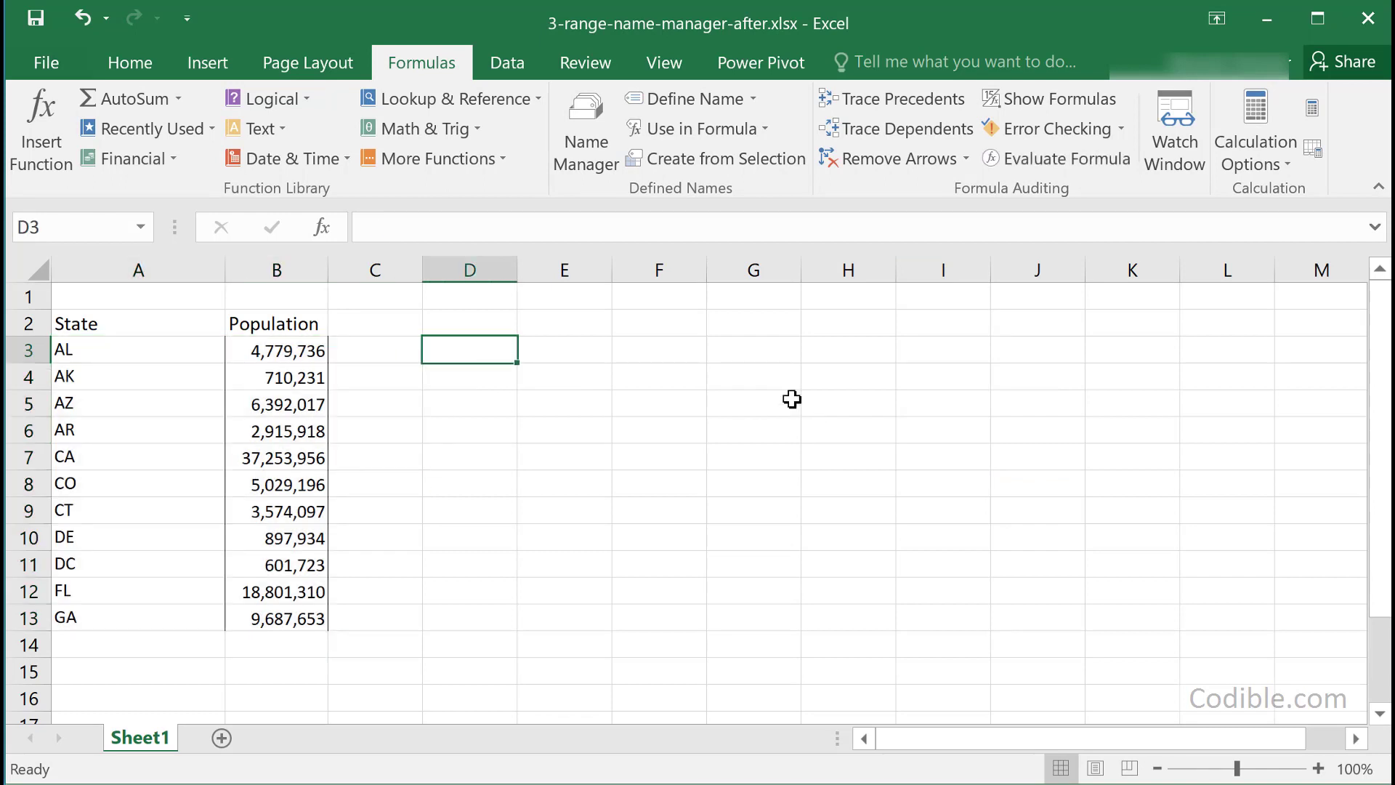
click(189, 351)
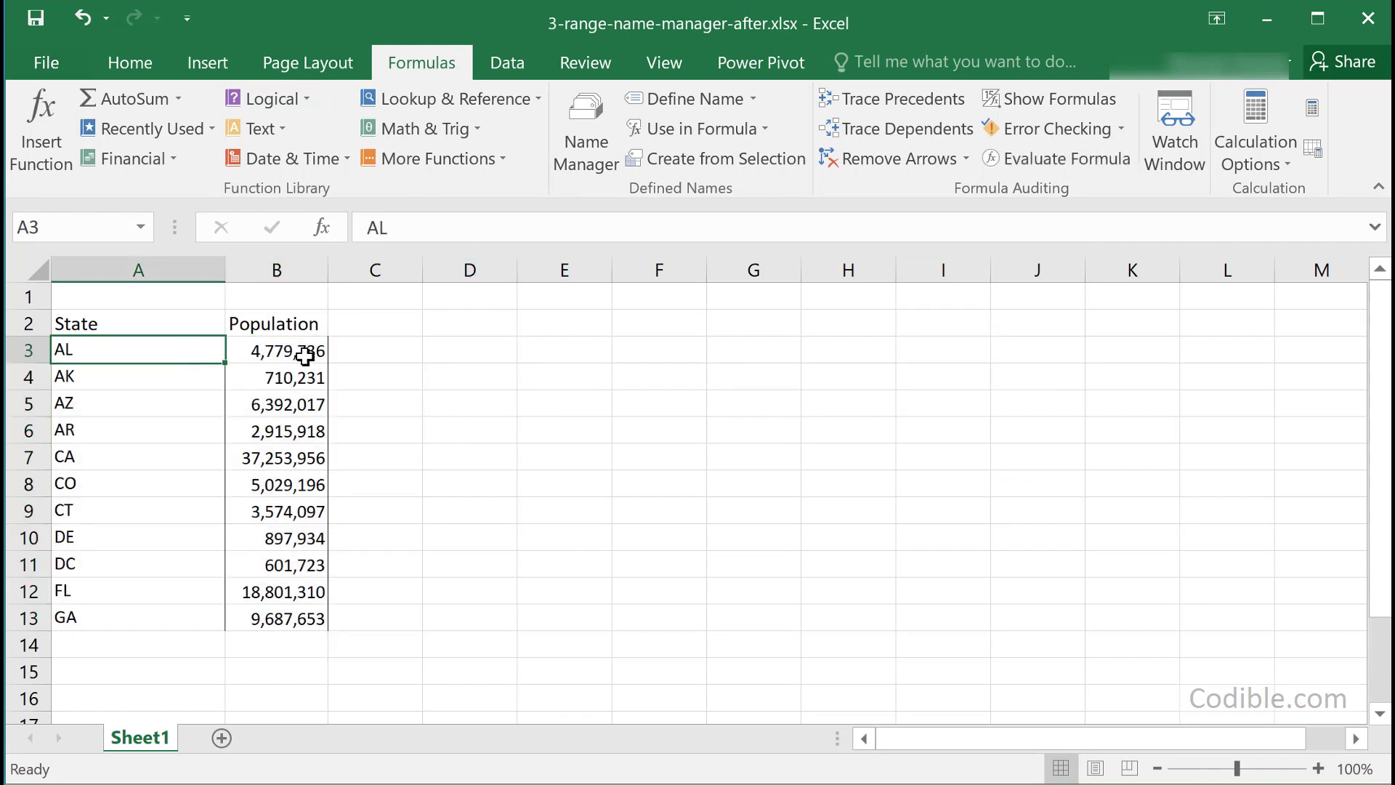
drag(302, 352, 305, 538)
click(159, 506)
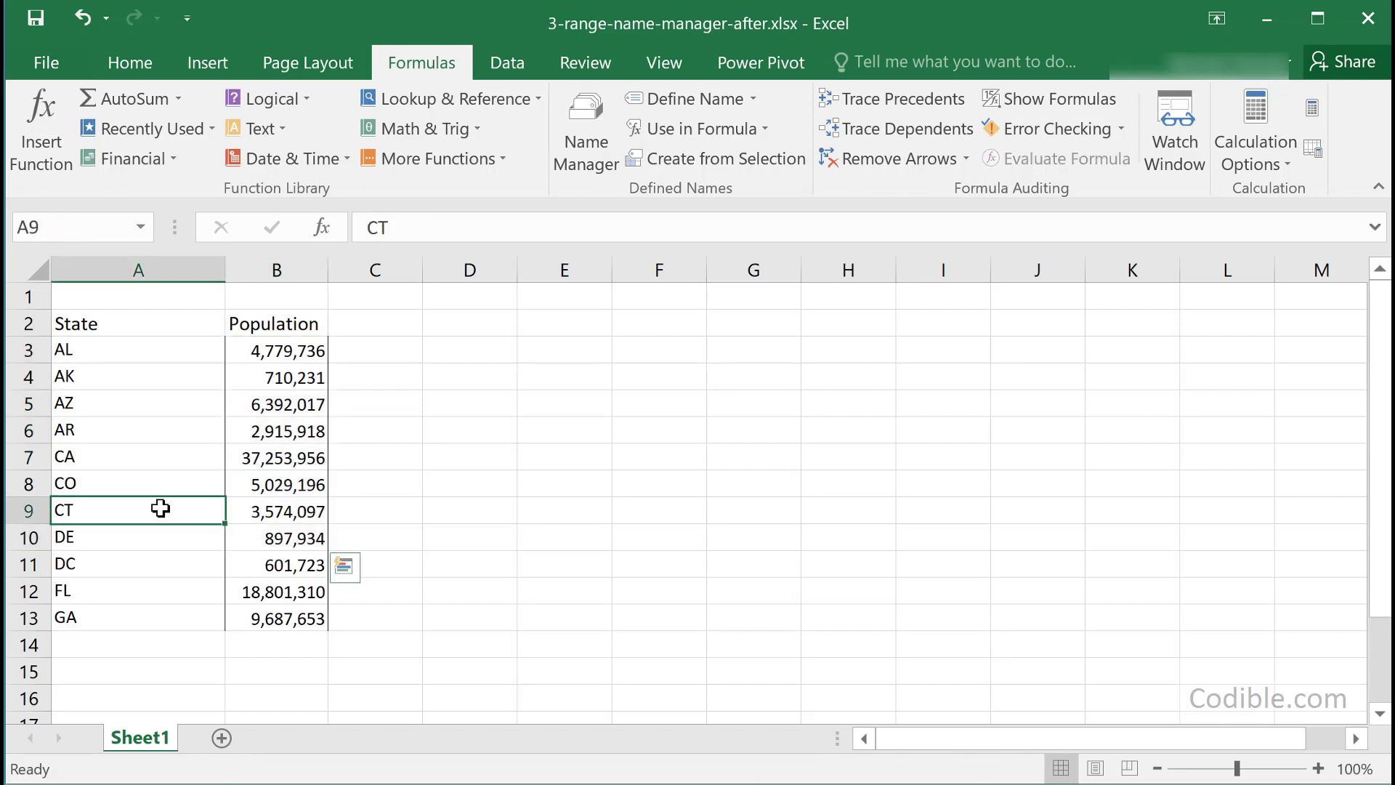
click(504, 353)
text(=CT)
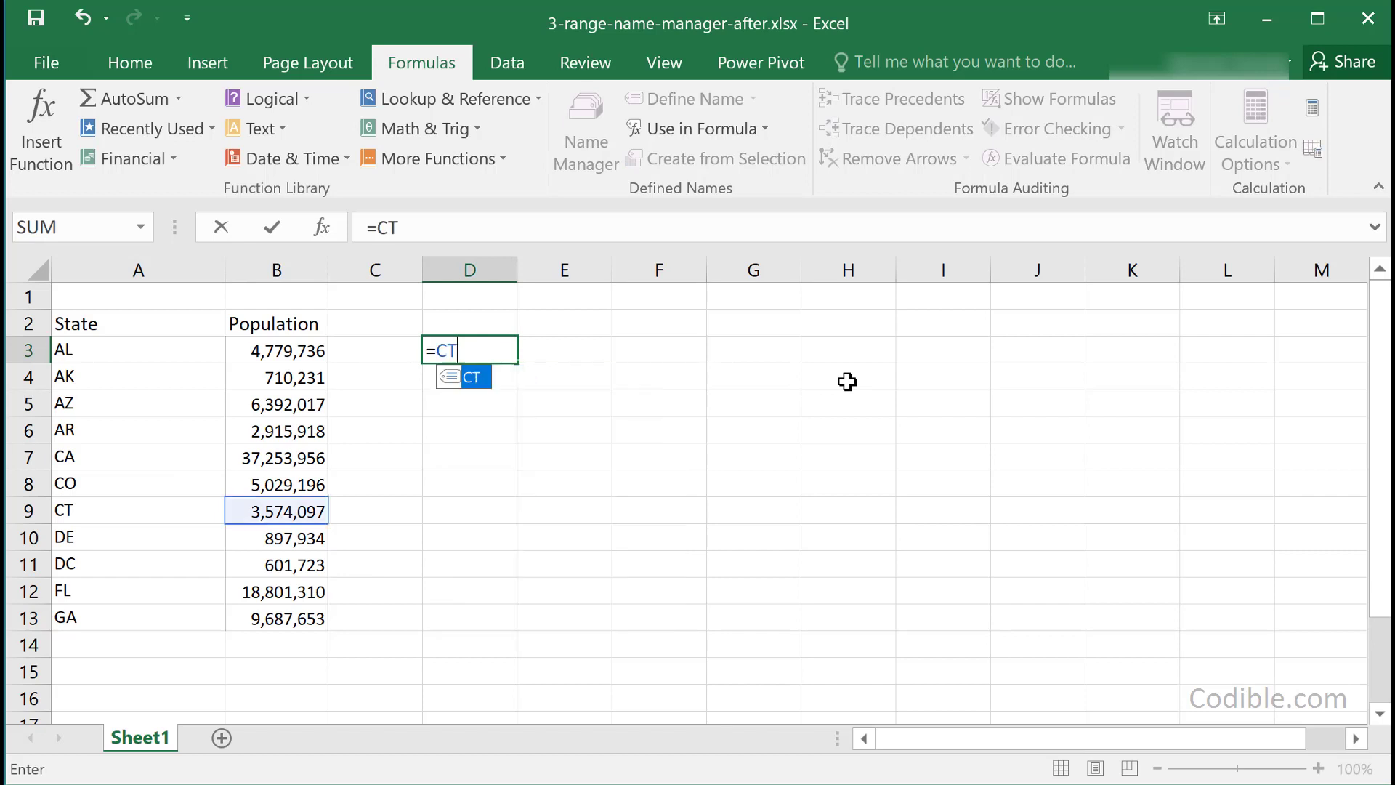
key(Return)
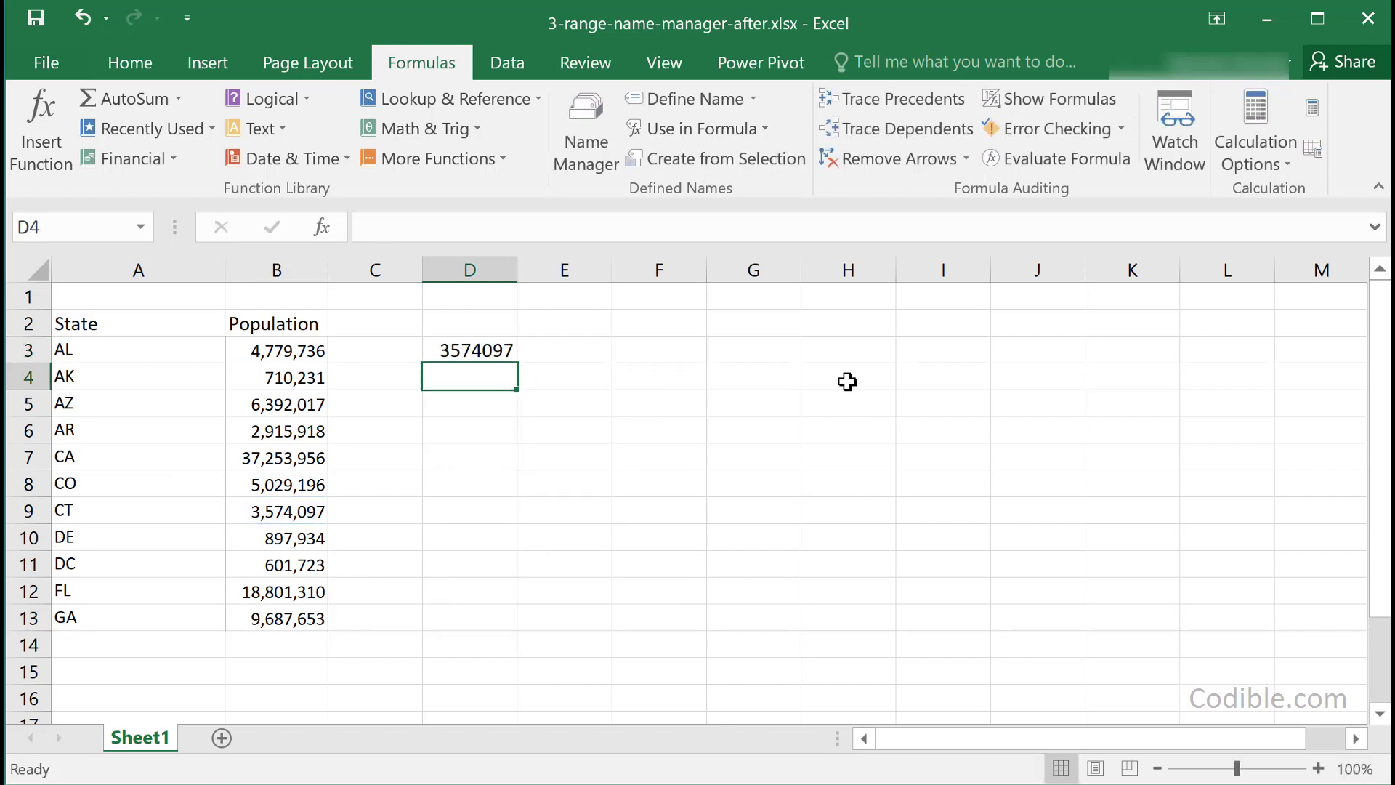
Step: Enter the formula =GA in cell D4 to retrieve the population through its defined name
click(503, 350)
drag(165, 514, 321, 514)
text(=GA)
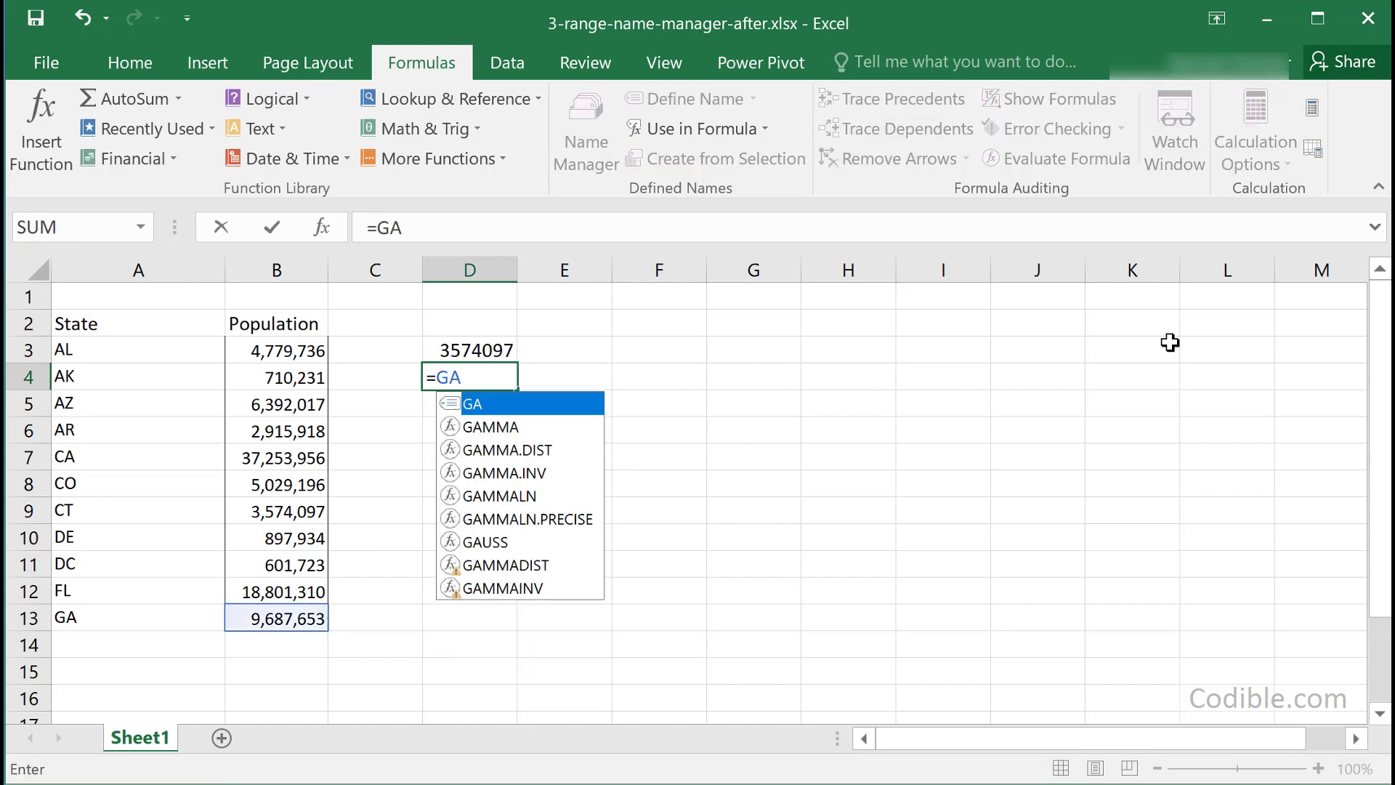
key(Escape)
key(Return)
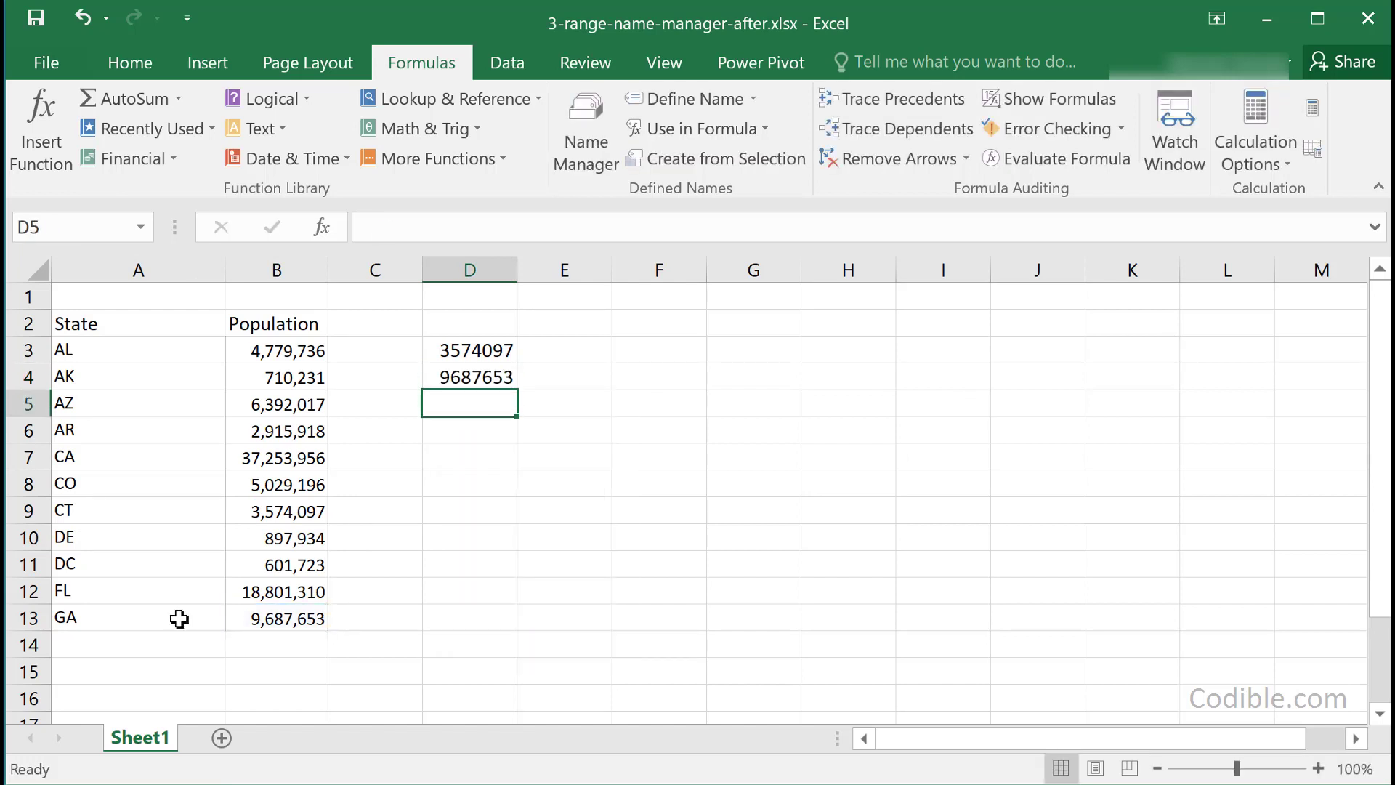
Step: Define a new workbook-scoped name CT_AND_GA in the Name Manager that refers to cells D3:D4 on Sheet1
drag(179, 618, 262, 616)
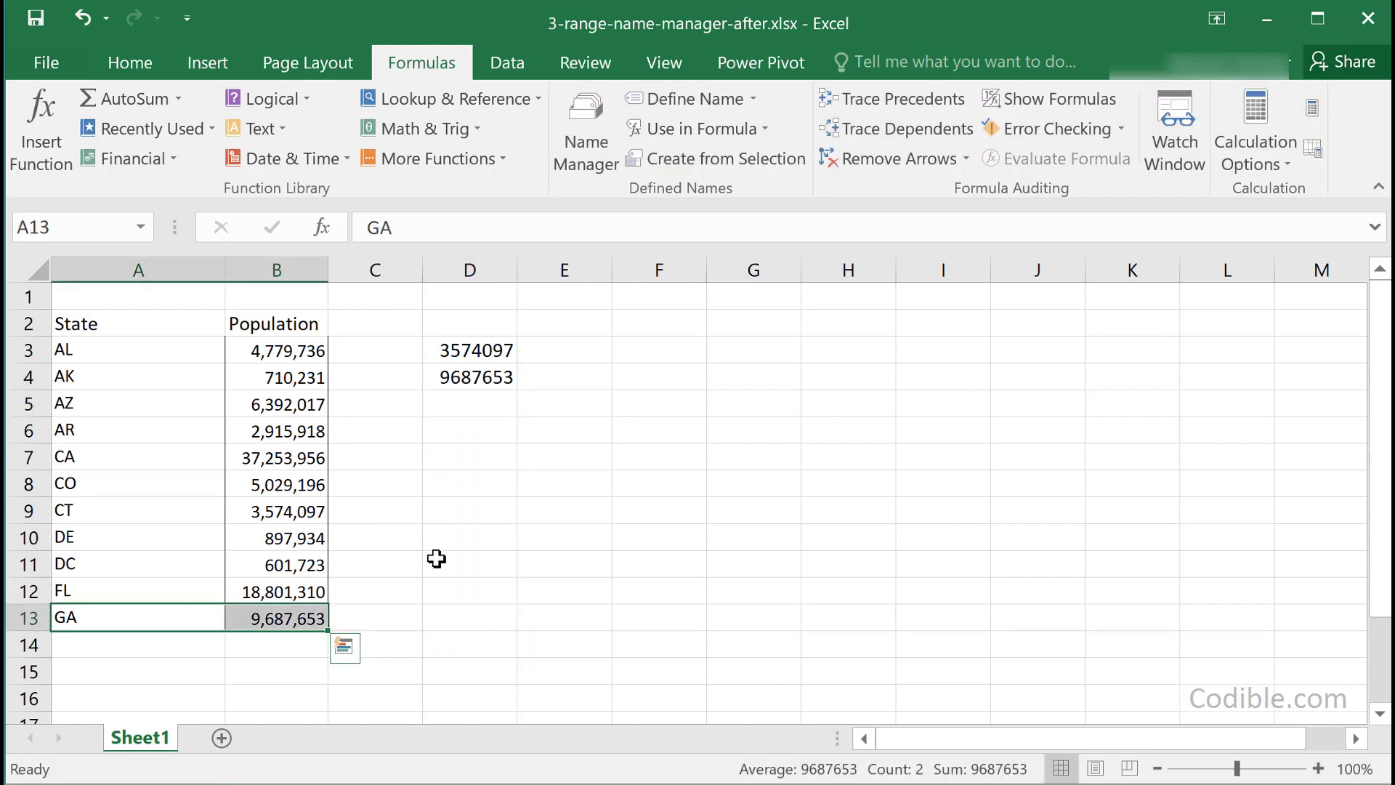
click(525, 449)
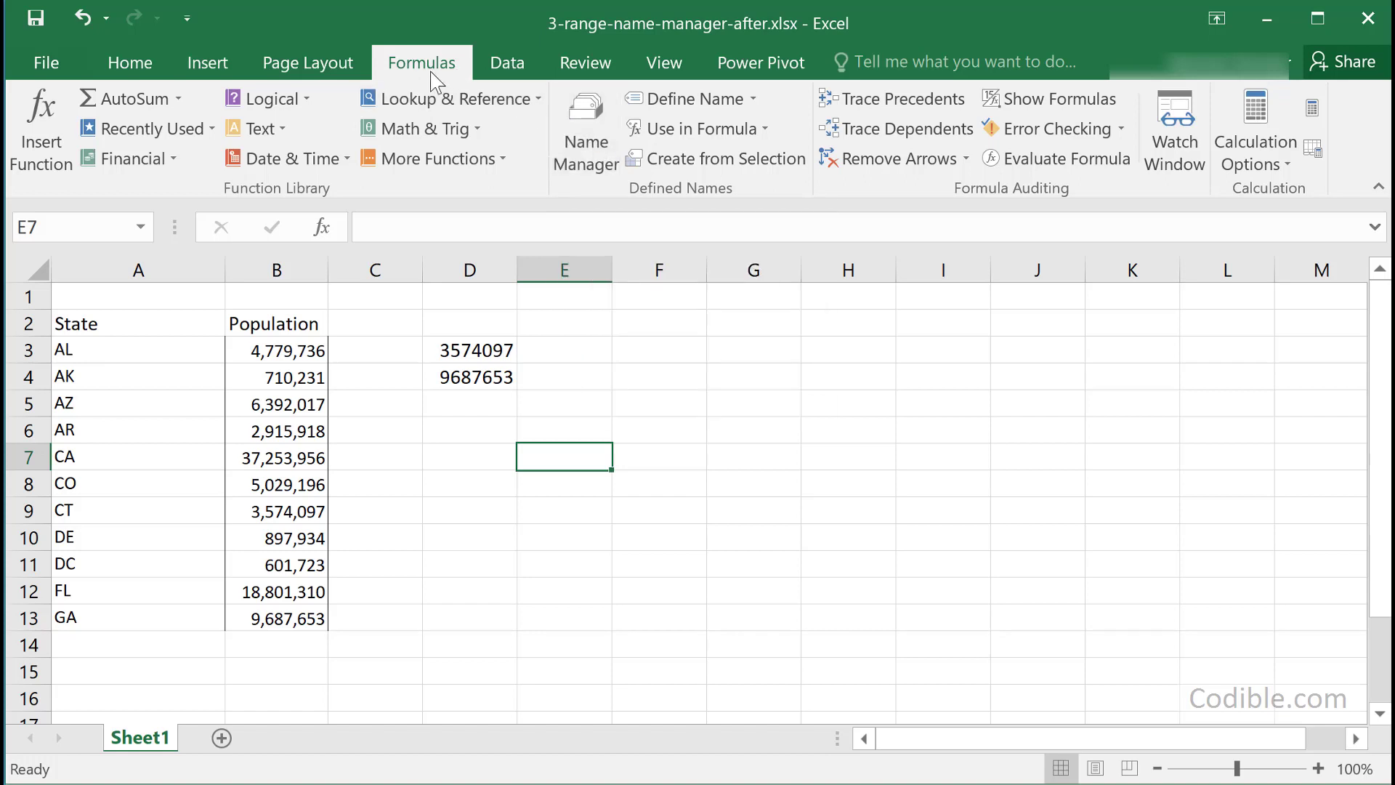
click(581, 136)
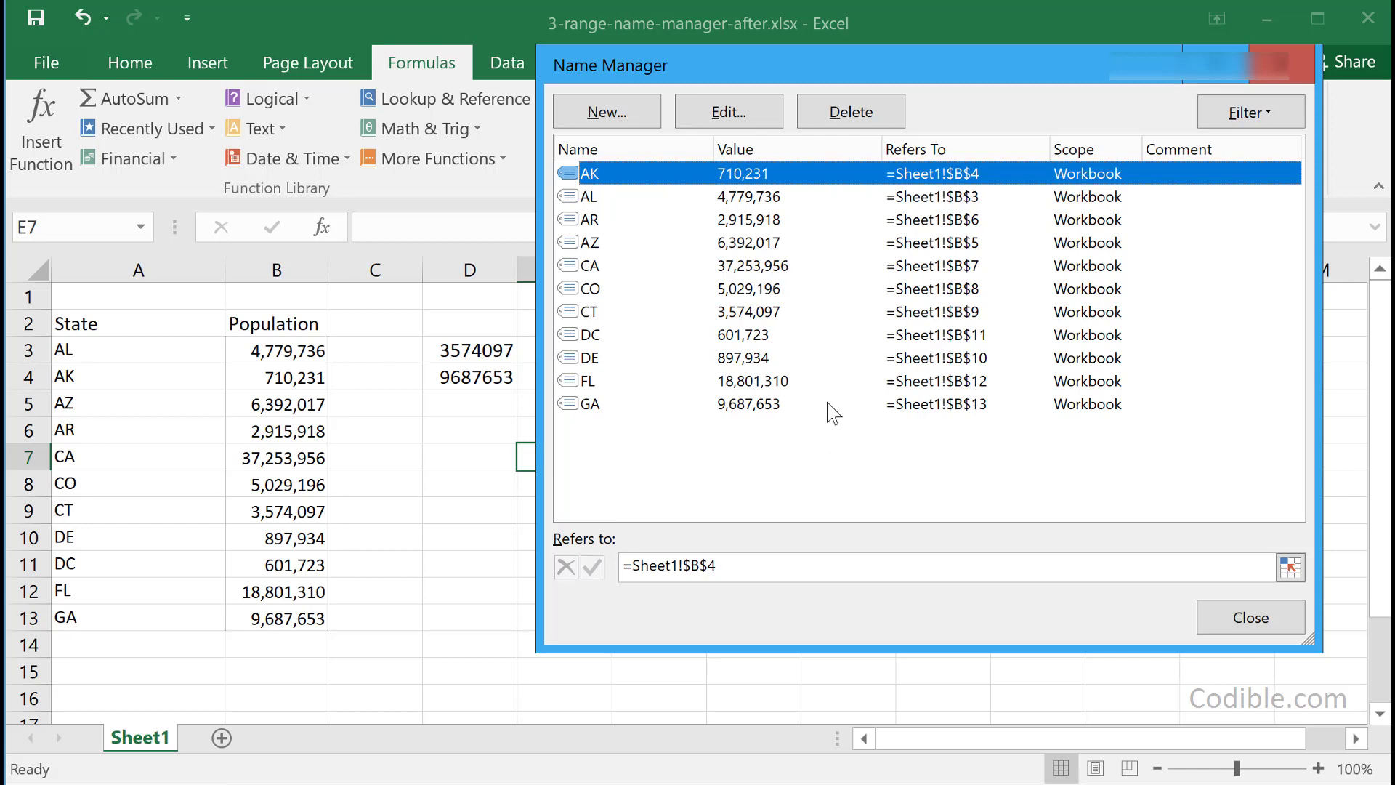
click(613, 125)
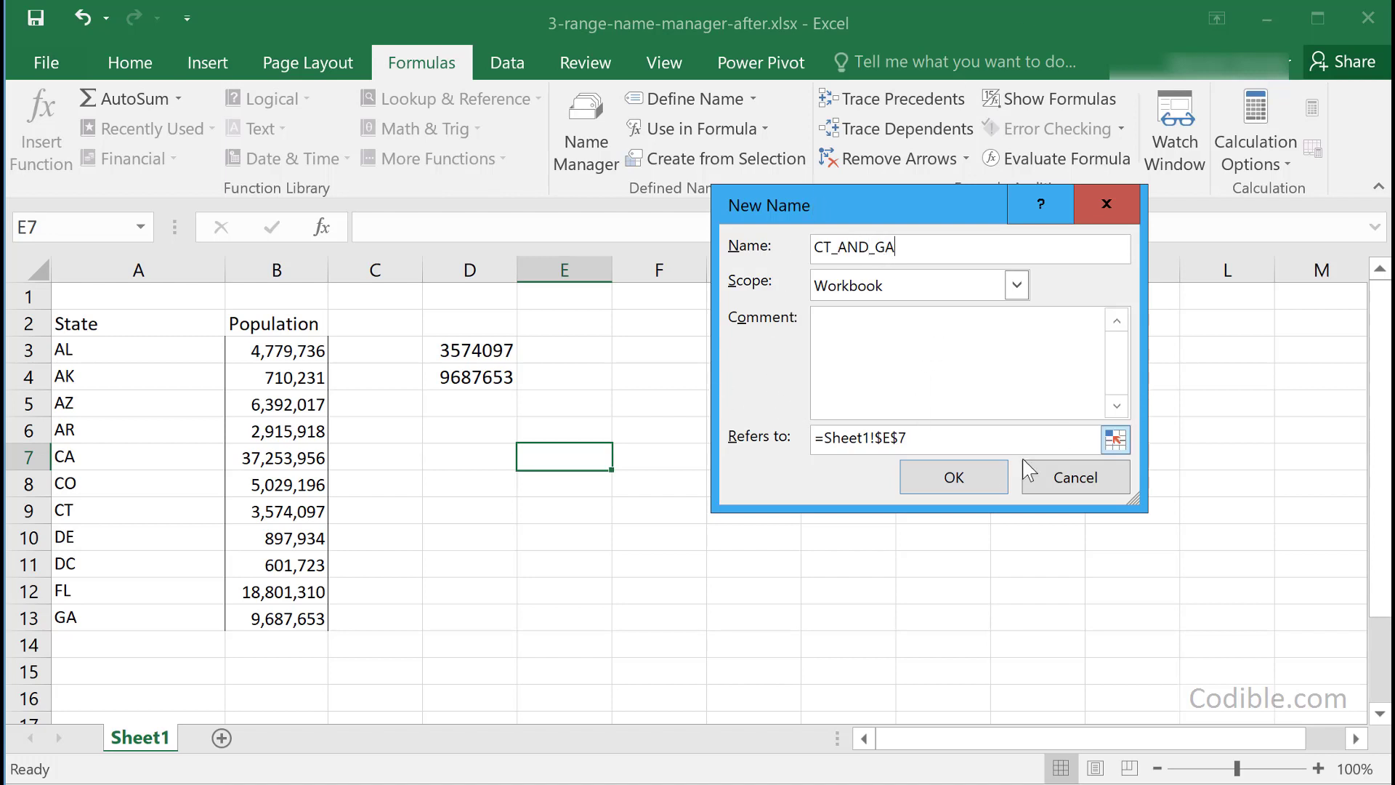
click(1116, 439)
drag(498, 352, 501, 378)
click(1115, 250)
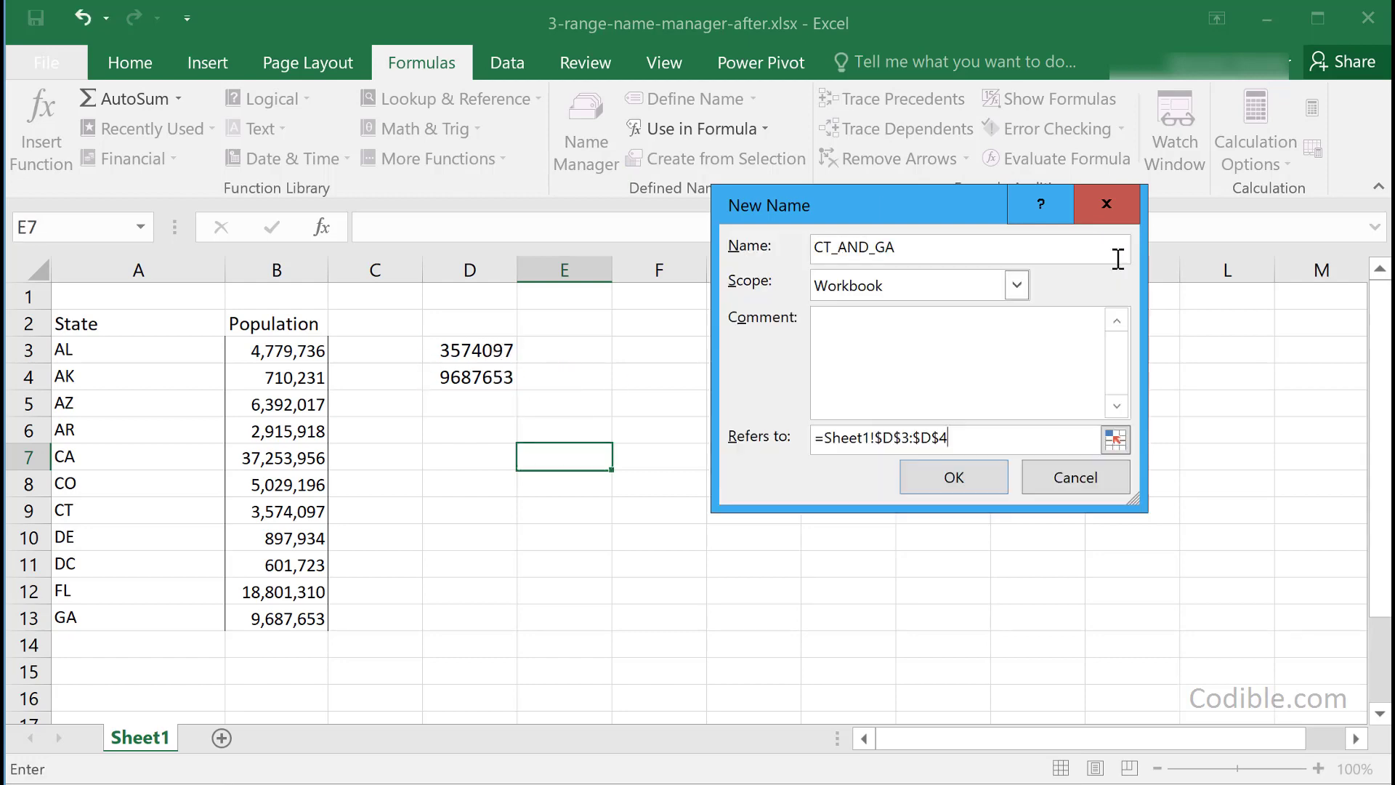
click(954, 477)
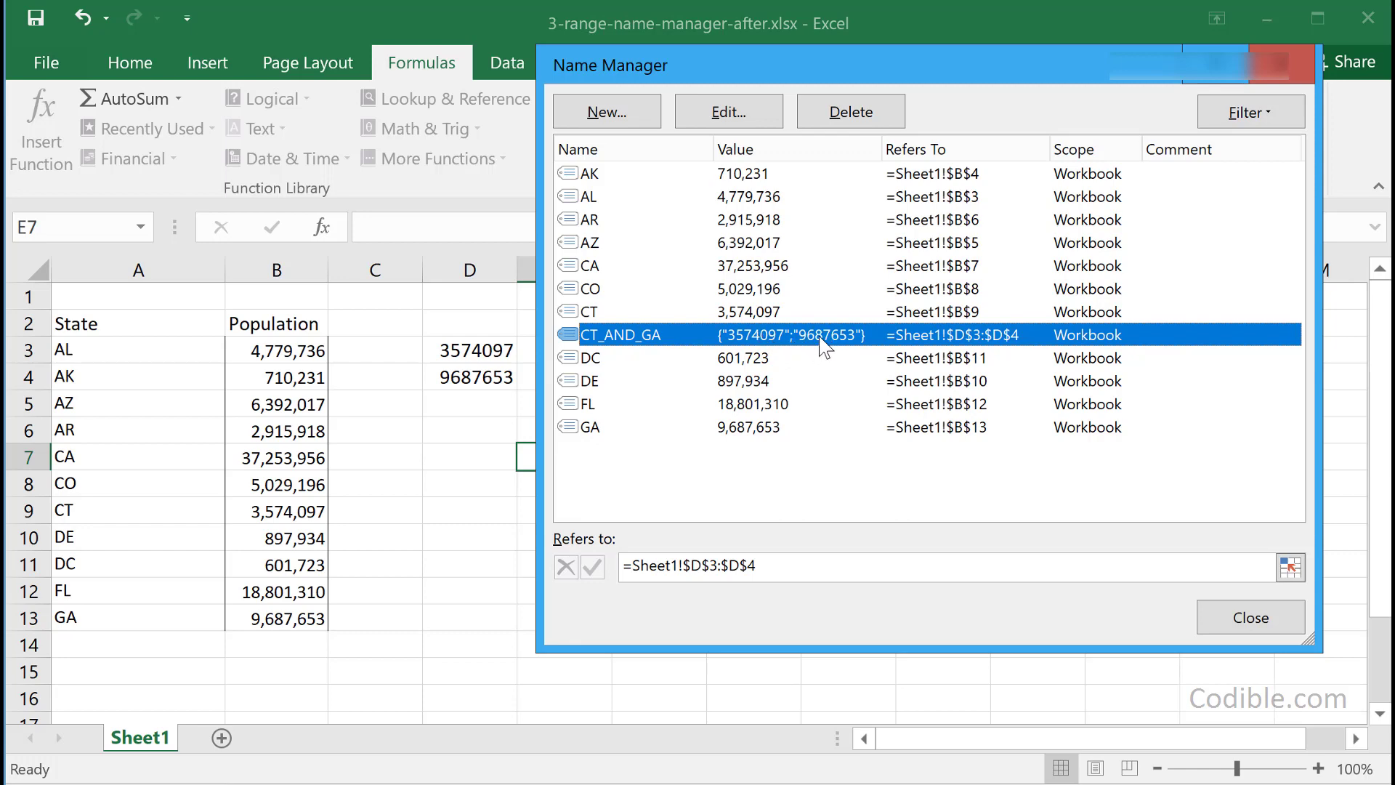
Step: Delete the name CT_AND_GA in the Name Manager
double_click(1002, 328)
click(981, 289)
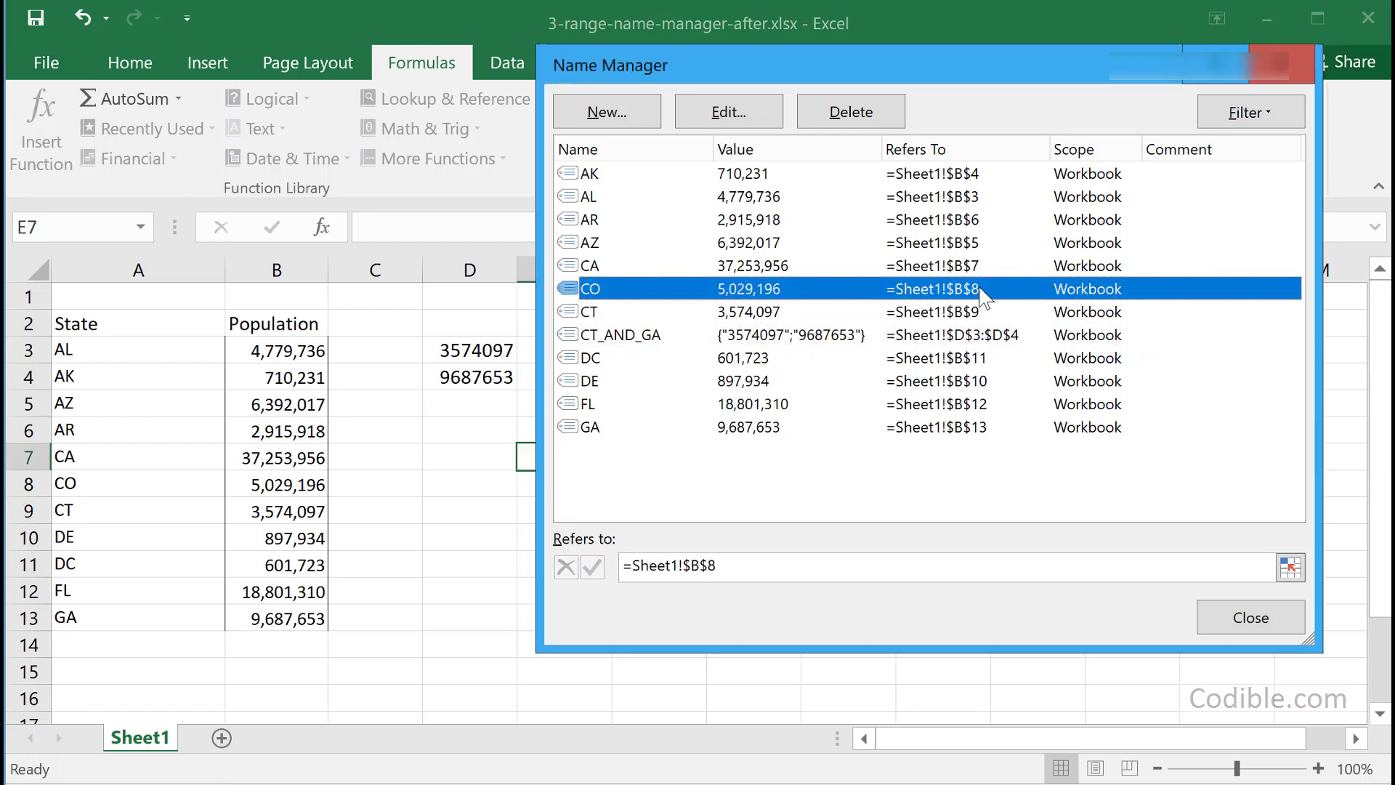
click(974, 335)
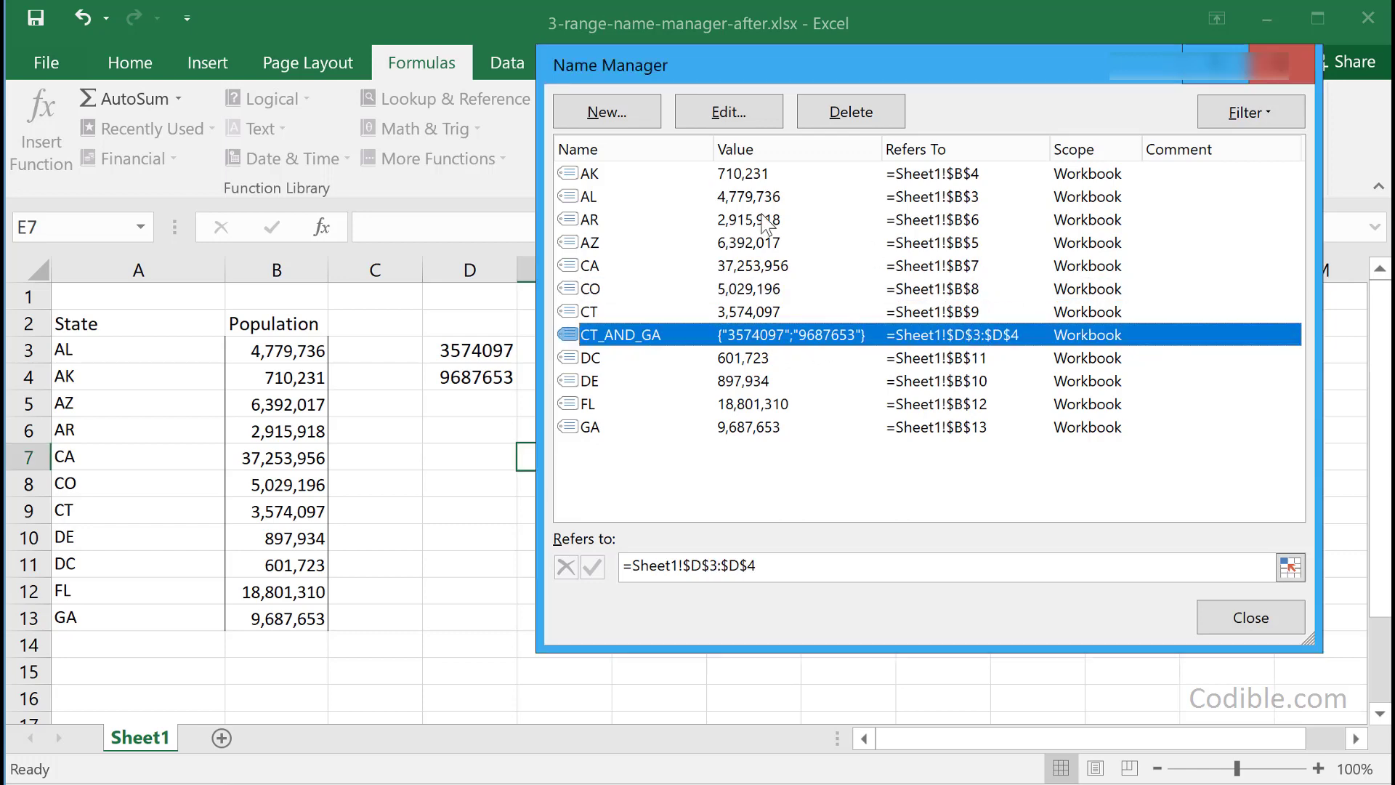
click(870, 110)
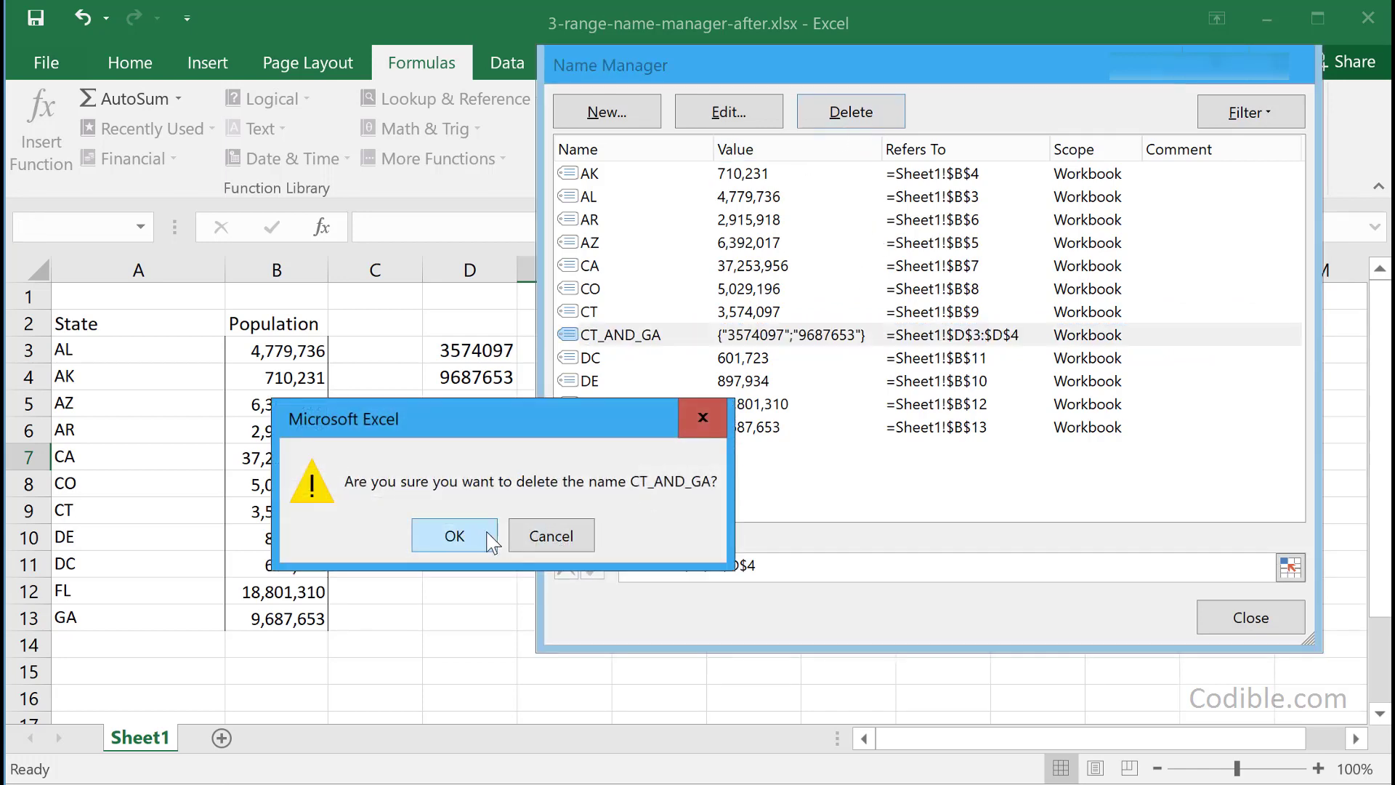
click(454, 536)
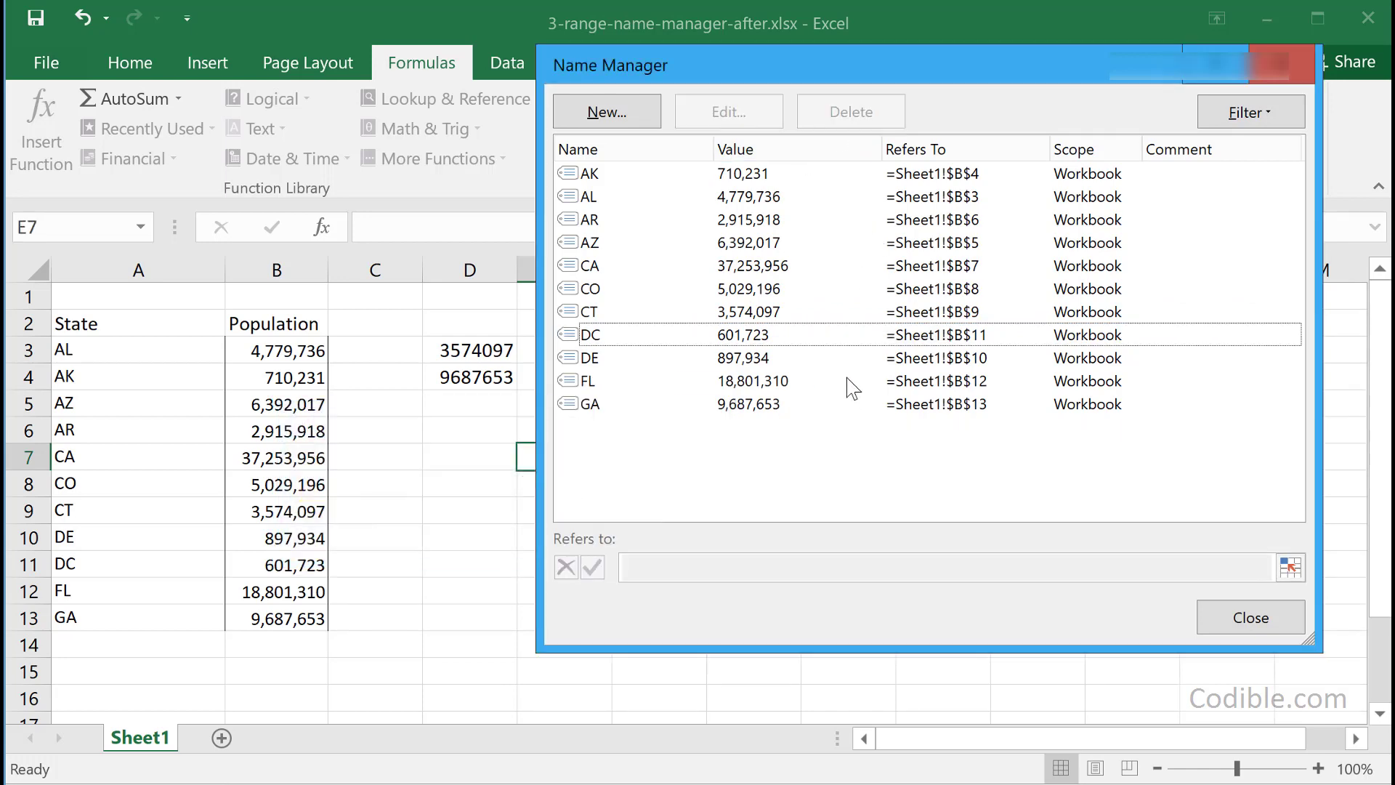
Step: Delete the defined name GA and close the Name Manager
click(841, 342)
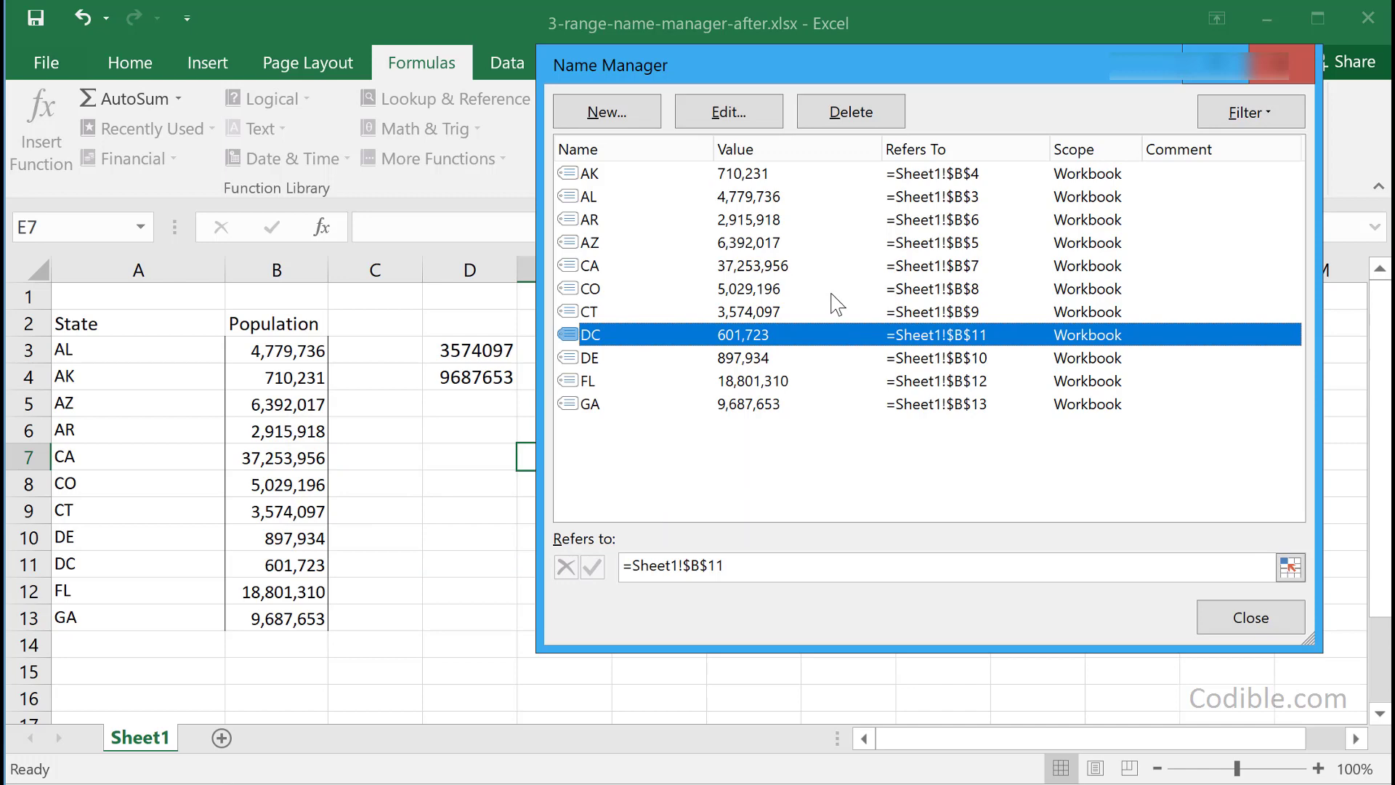
click(795, 198)
click(757, 405)
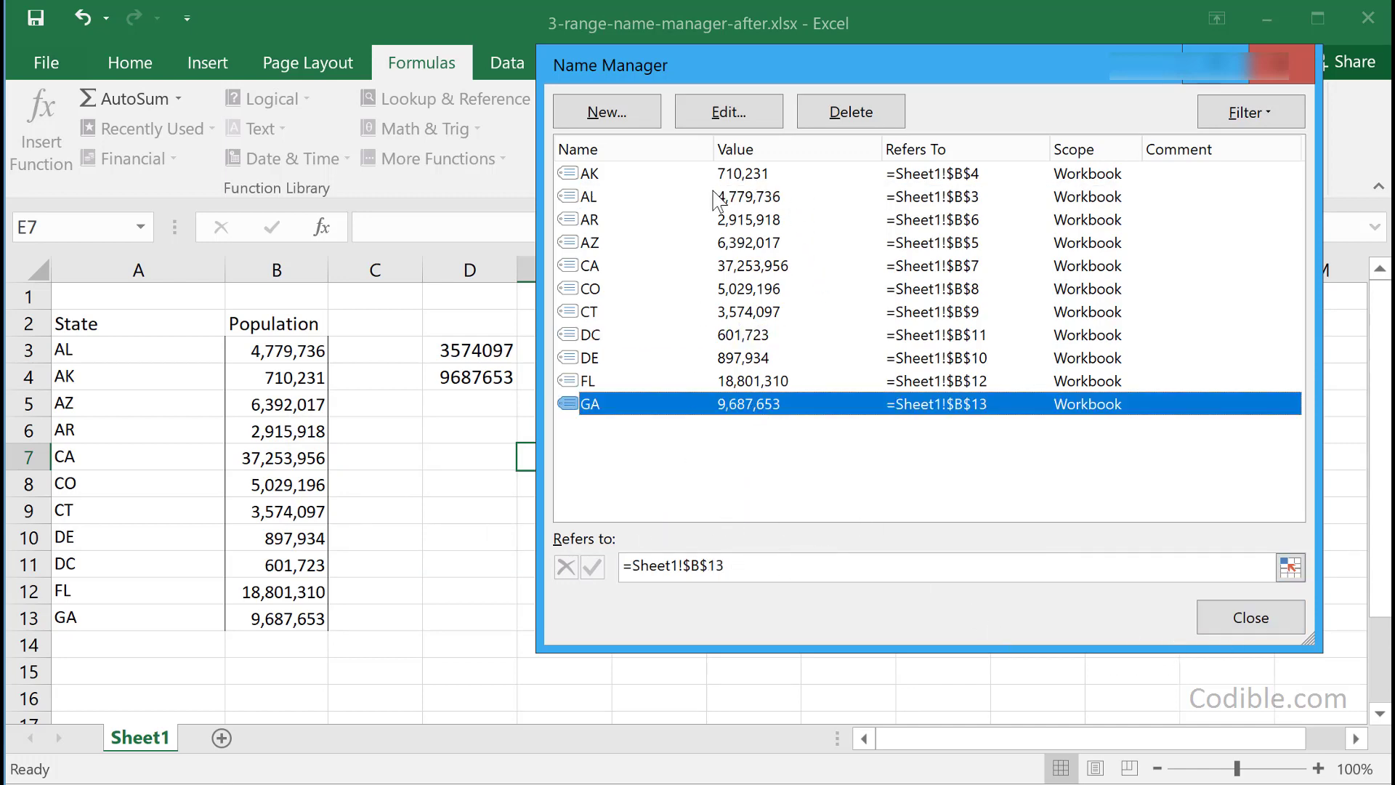
click(868, 109)
click(465, 539)
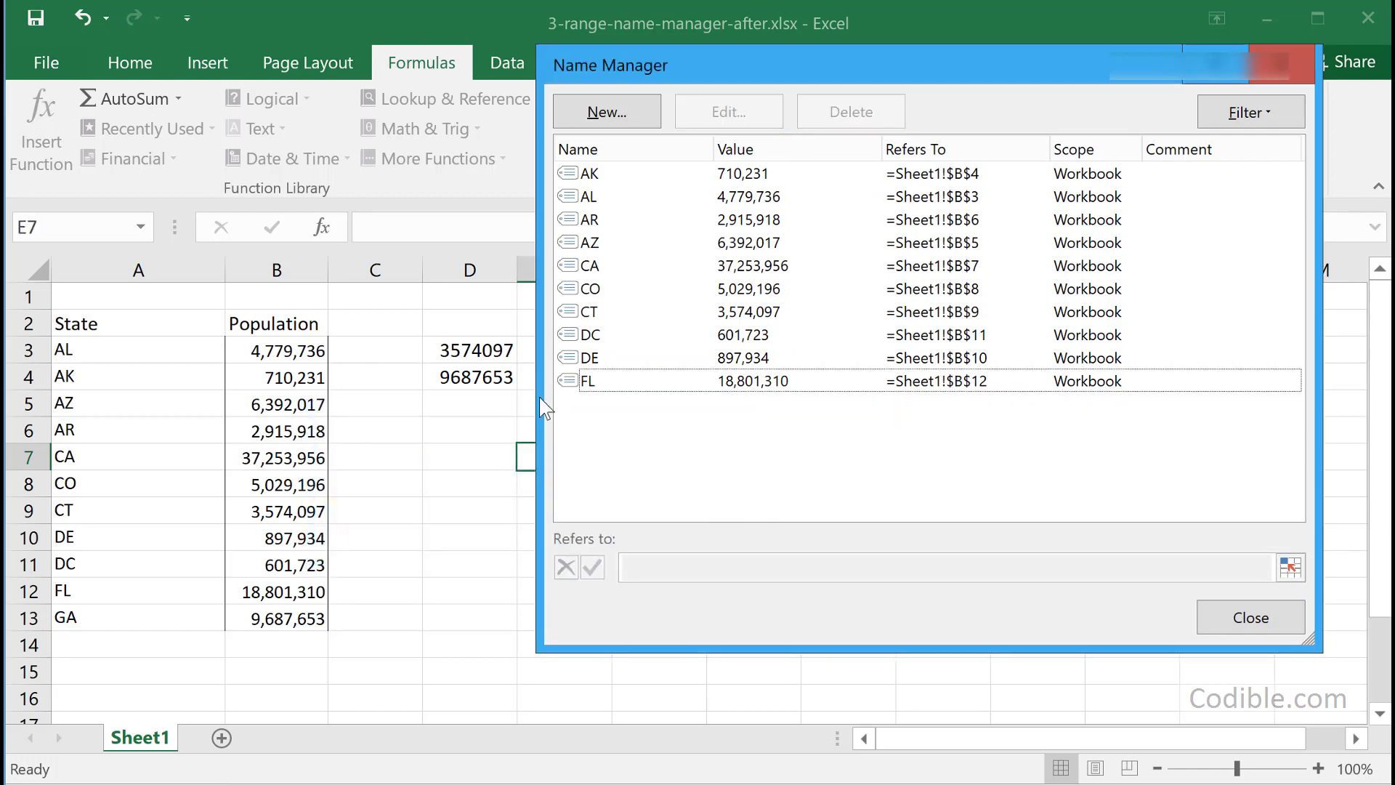
click(1214, 621)
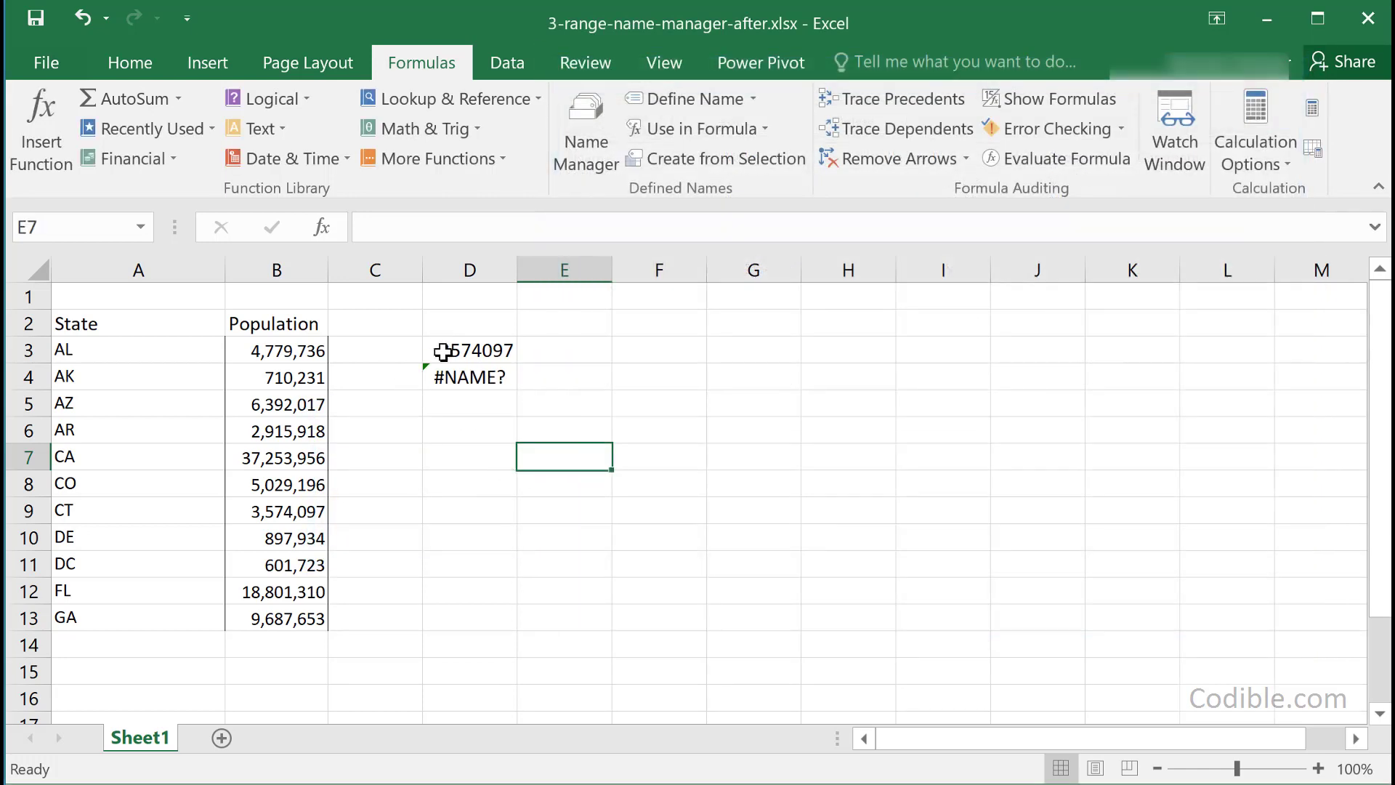
Step: Inspect the formula in cell D4 and the GA population value in cell B13
click(452, 379)
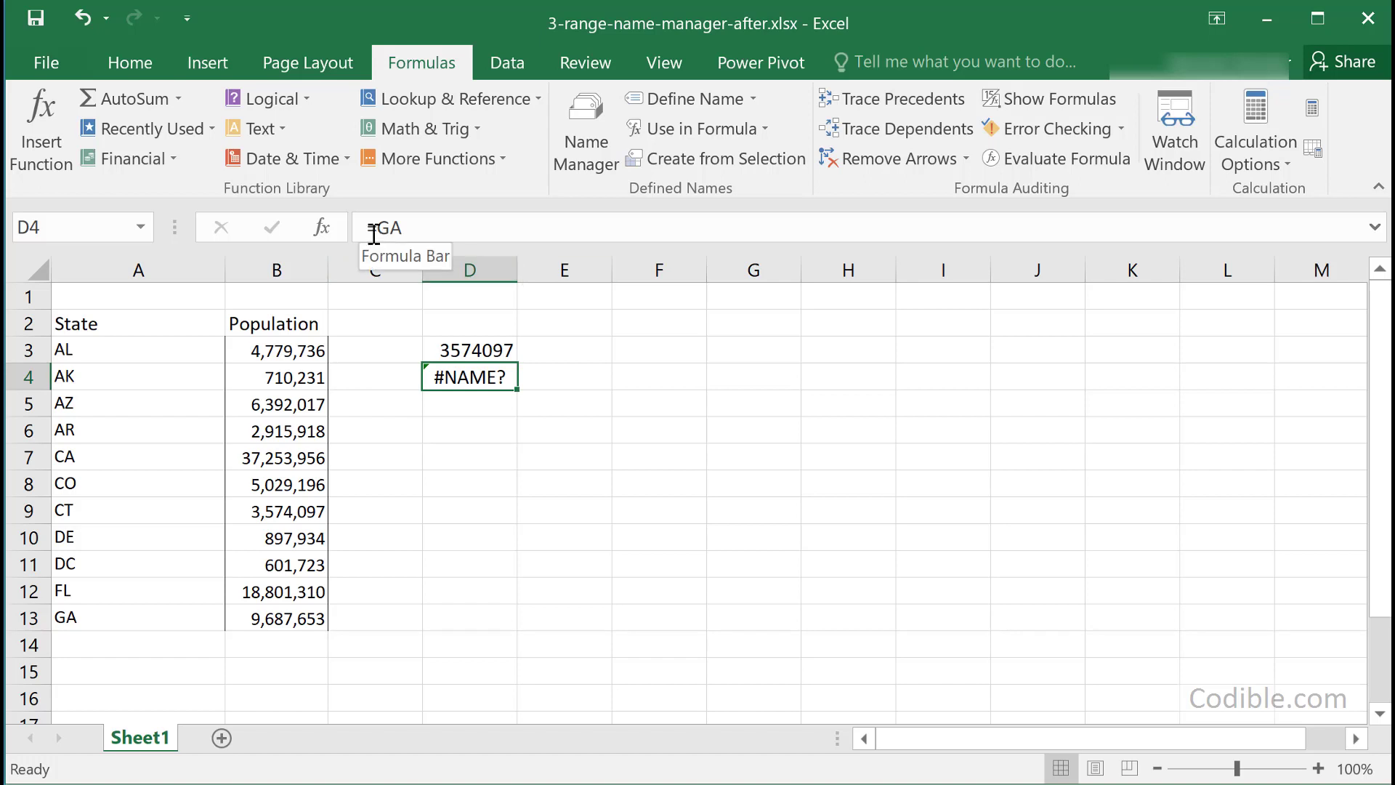
drag(372, 235, 408, 234)
click(451, 557)
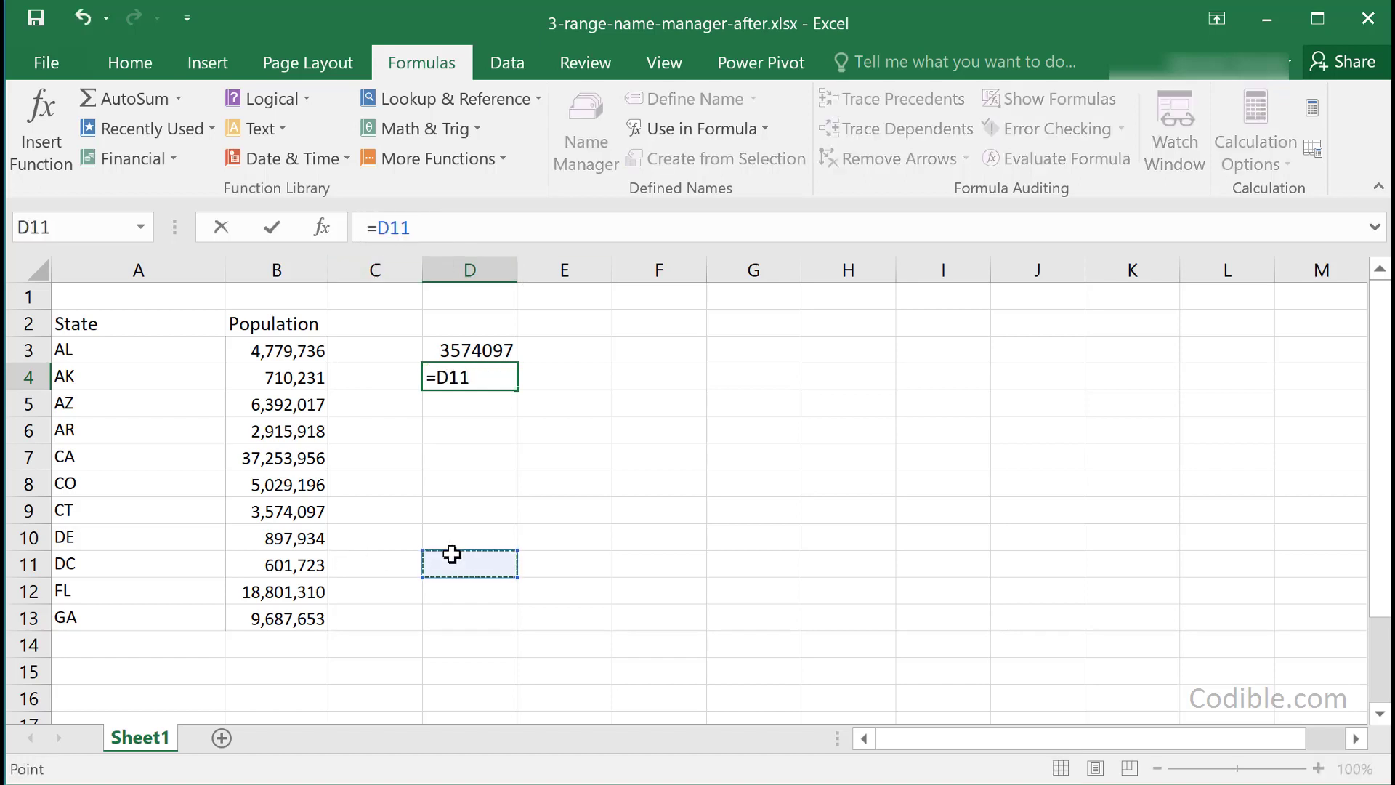
key(Escape)
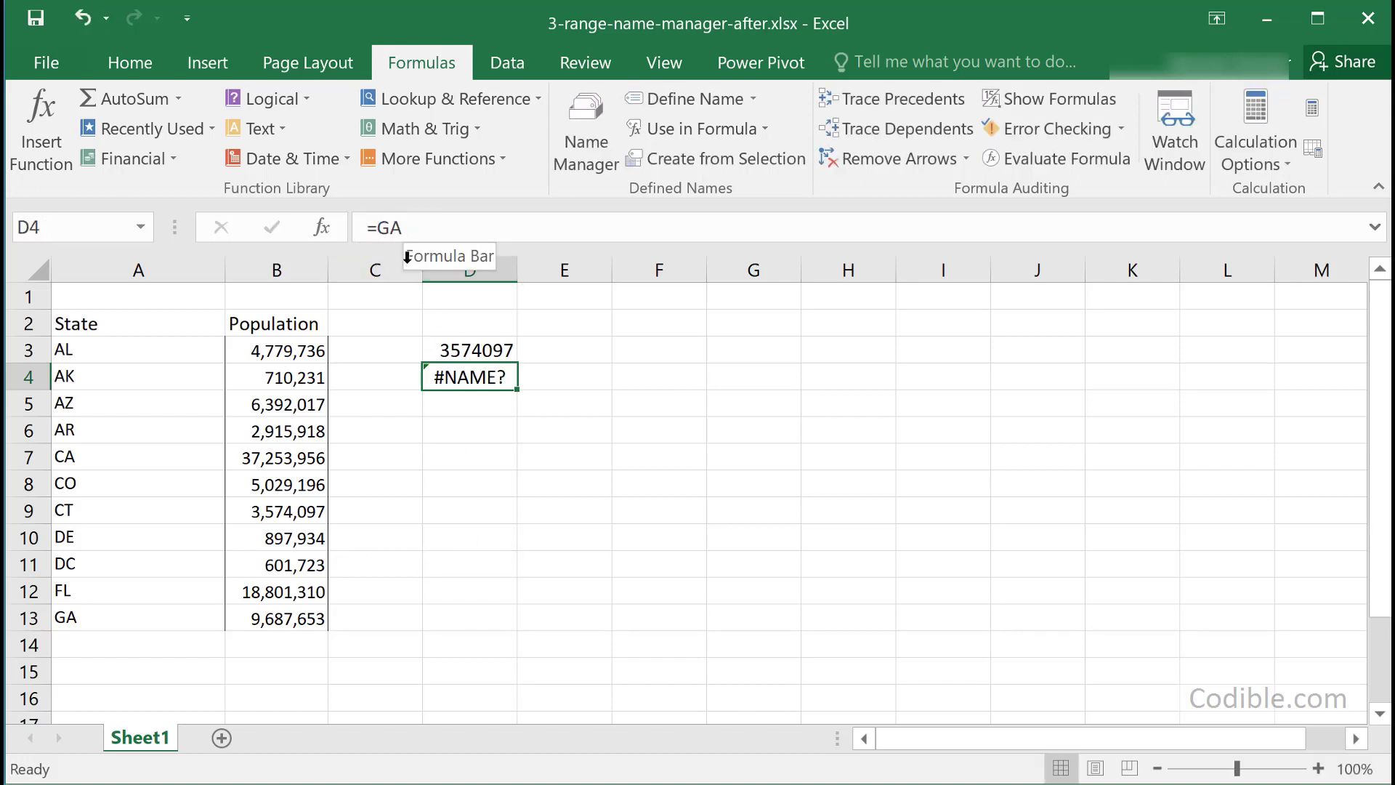
click(289, 619)
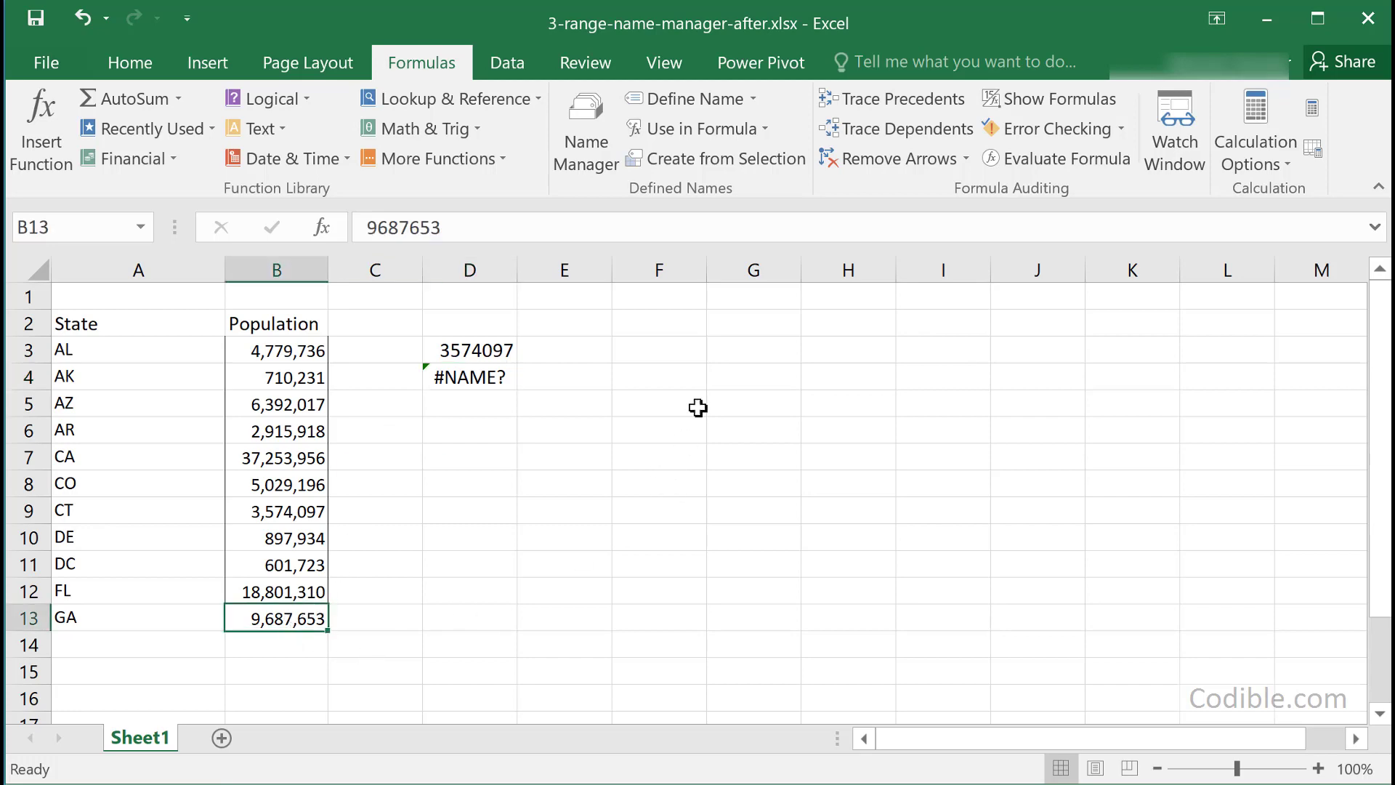
Step: Edit the name AL in the Name Manager, try cell B5 as its reference, and set it to cell B3 on Sheet1
click(580, 120)
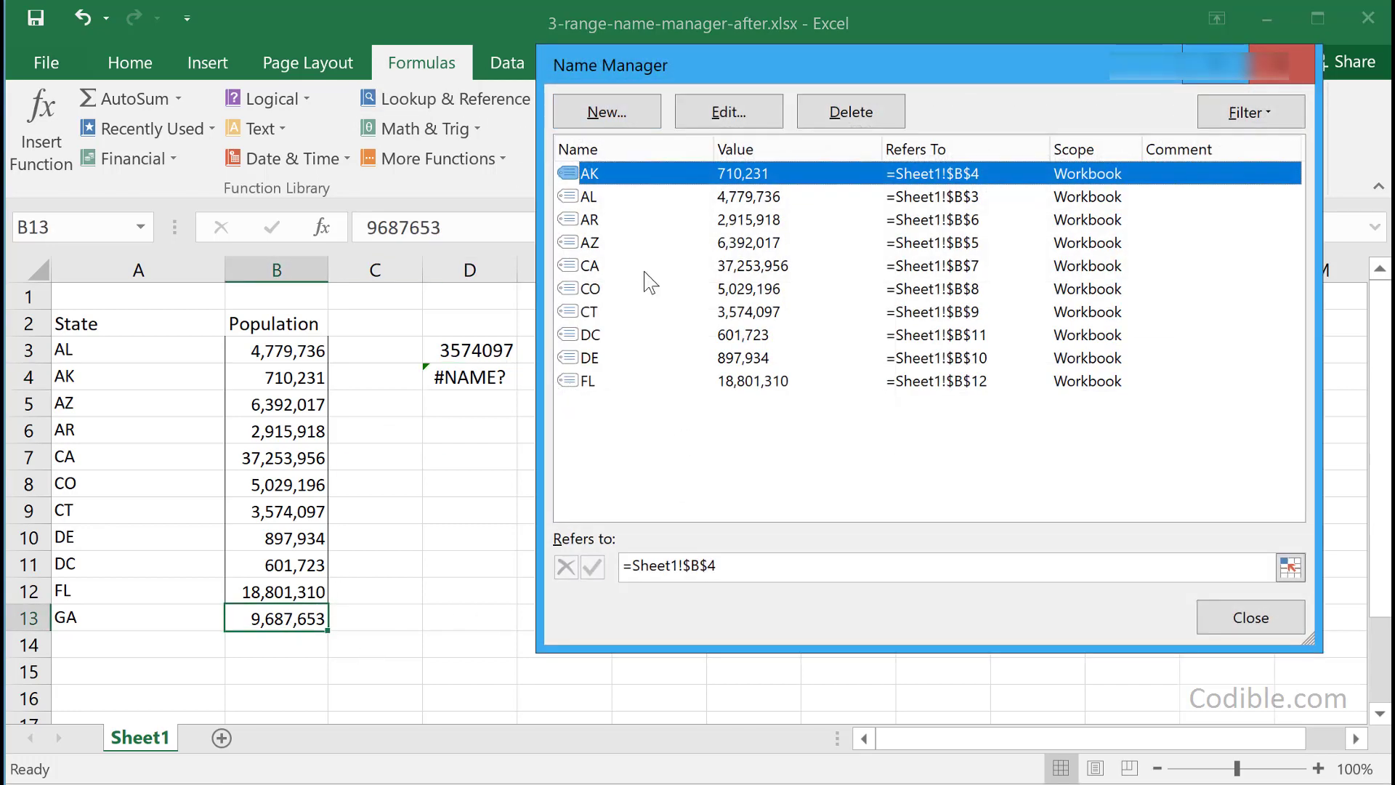
drag(701, 72, 917, 28)
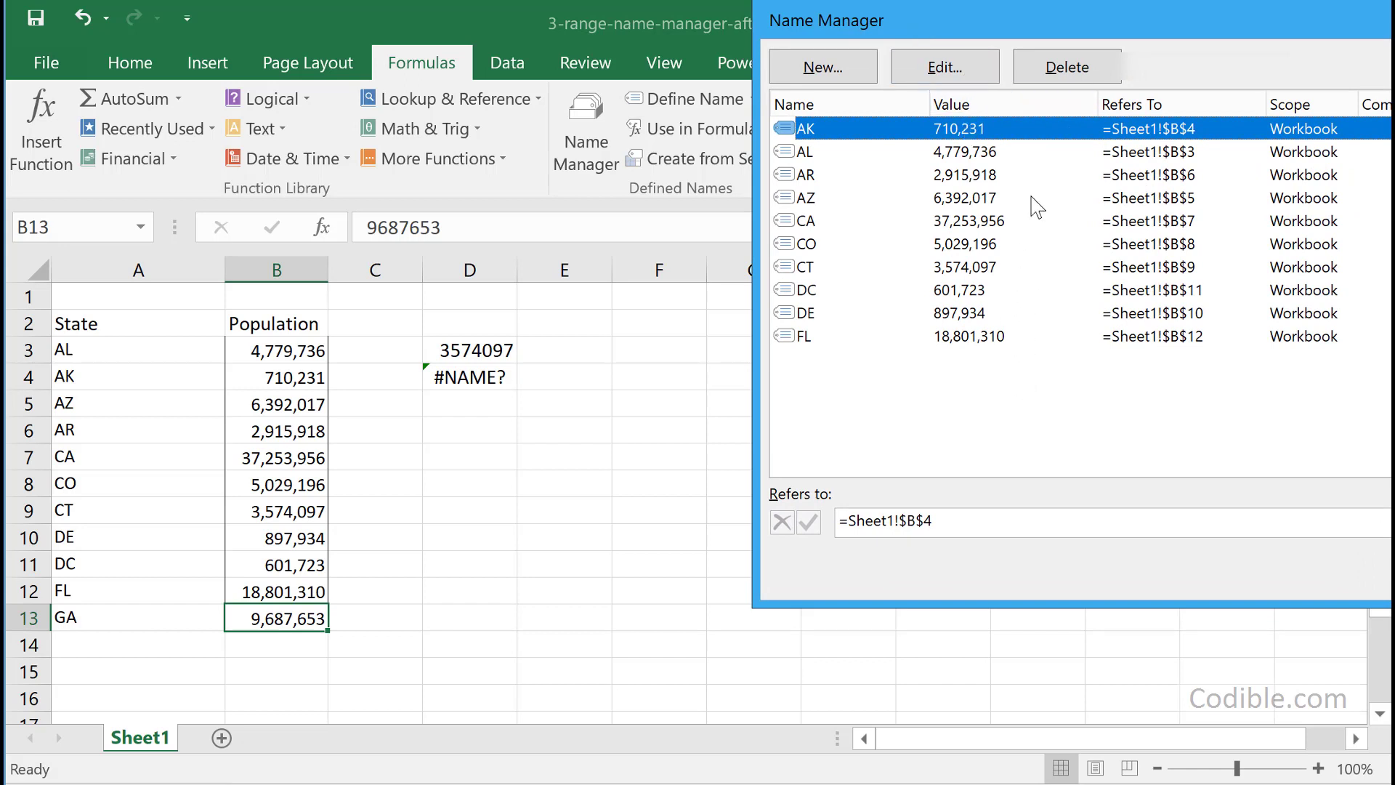
double_click(937, 156)
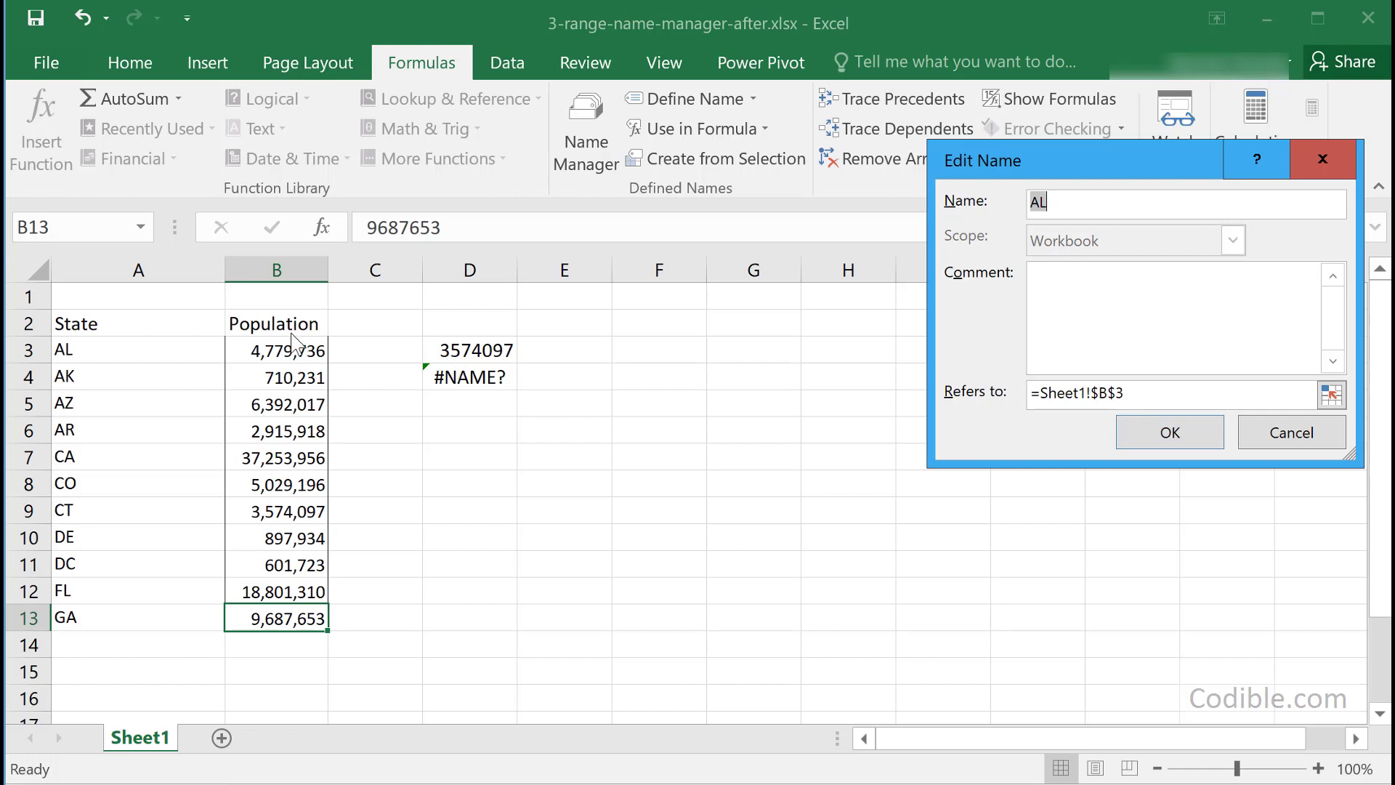
click(1331, 395)
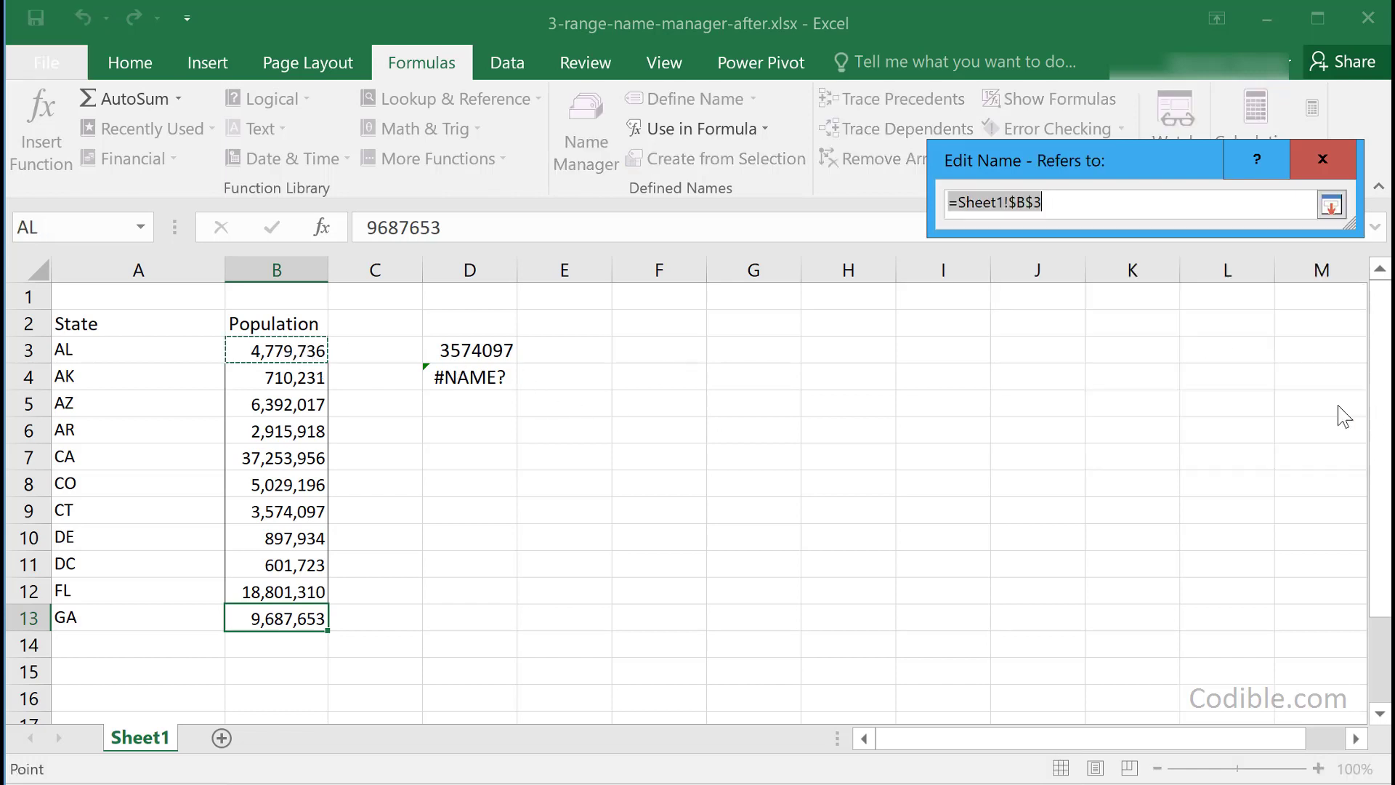
click(1332, 204)
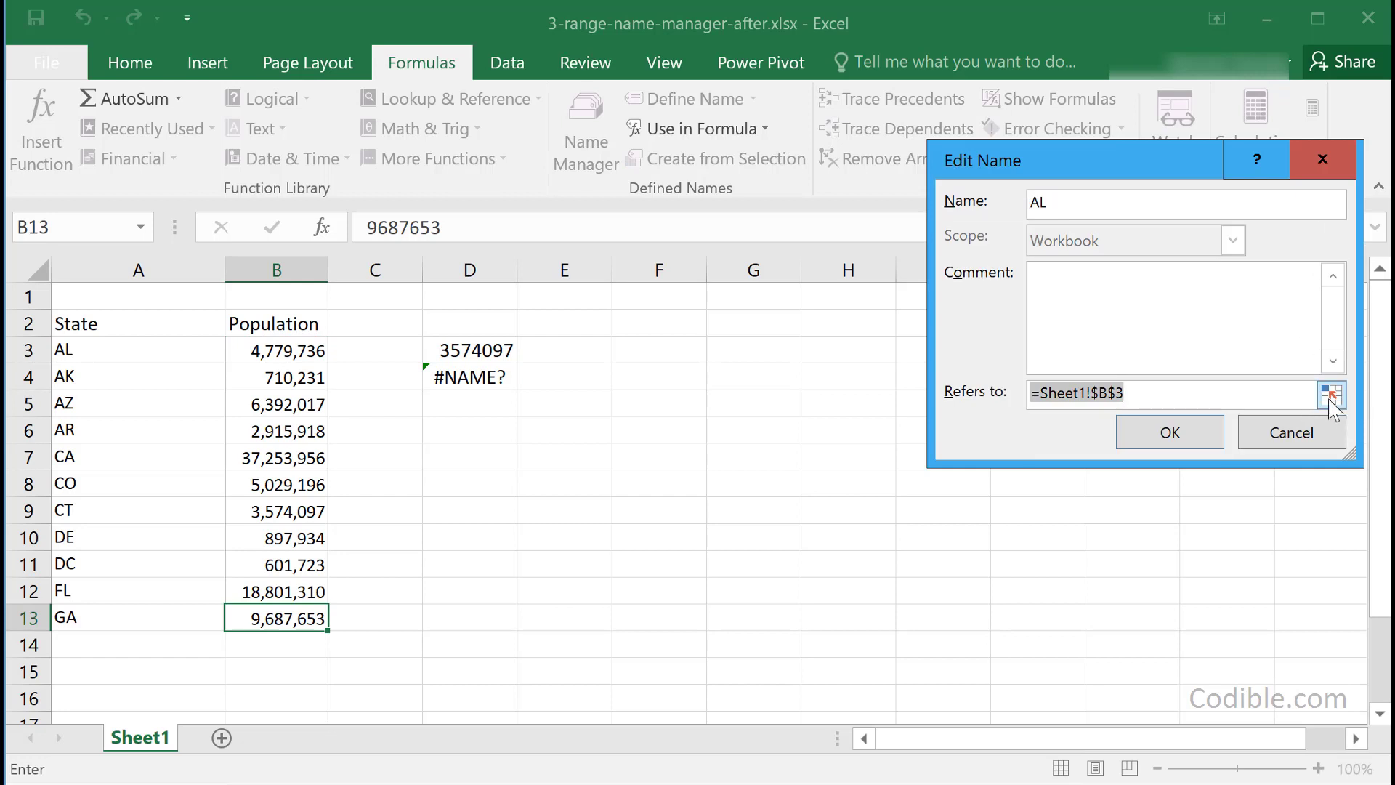
click(1331, 394)
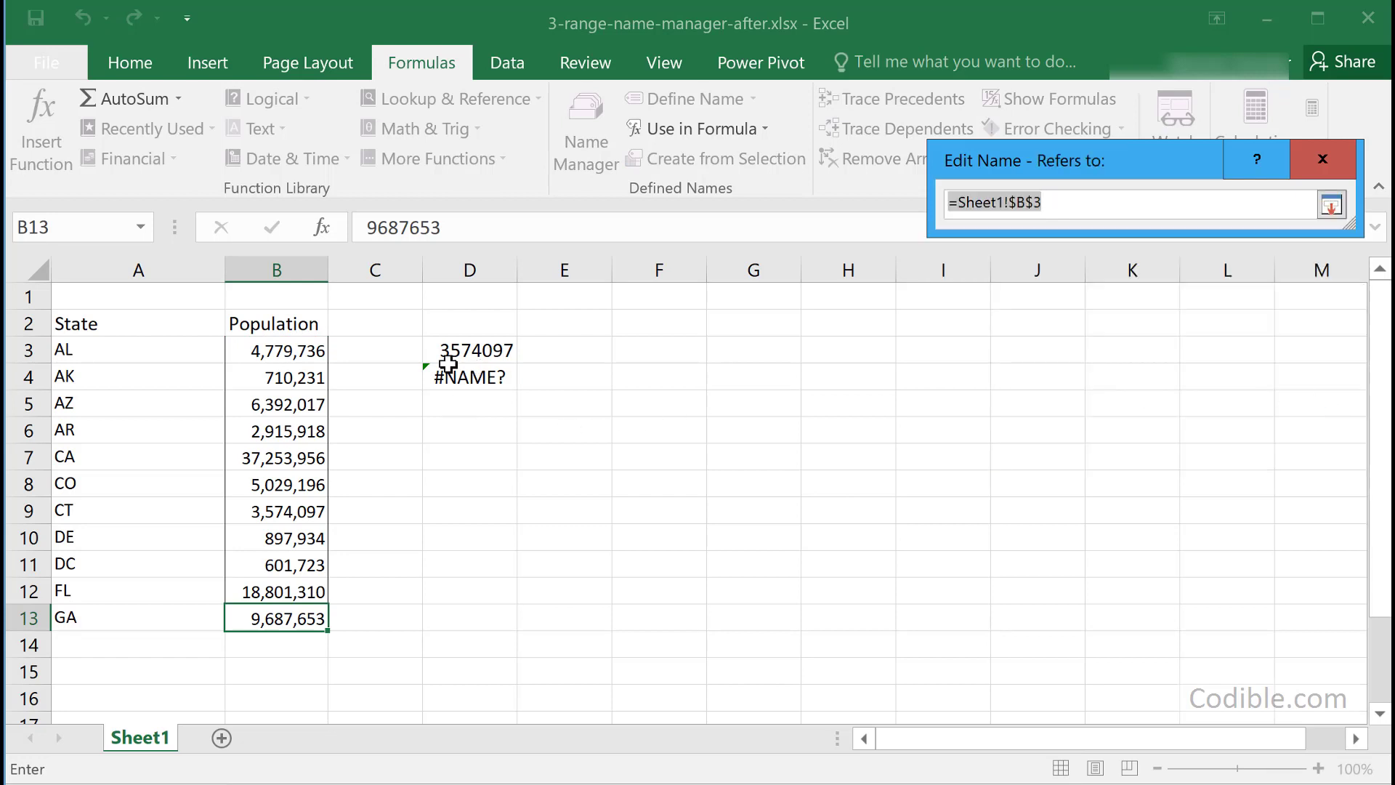
click(278, 412)
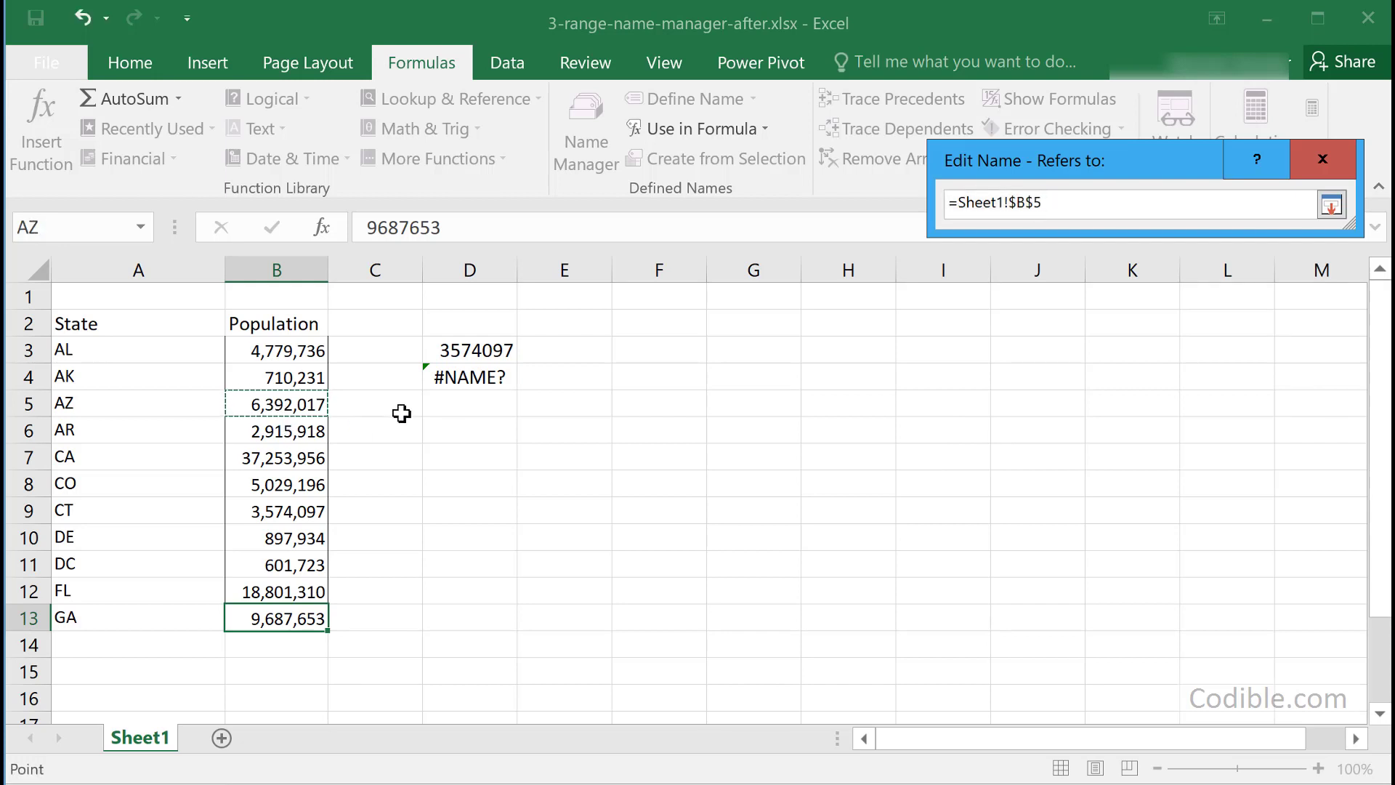
click(314, 360)
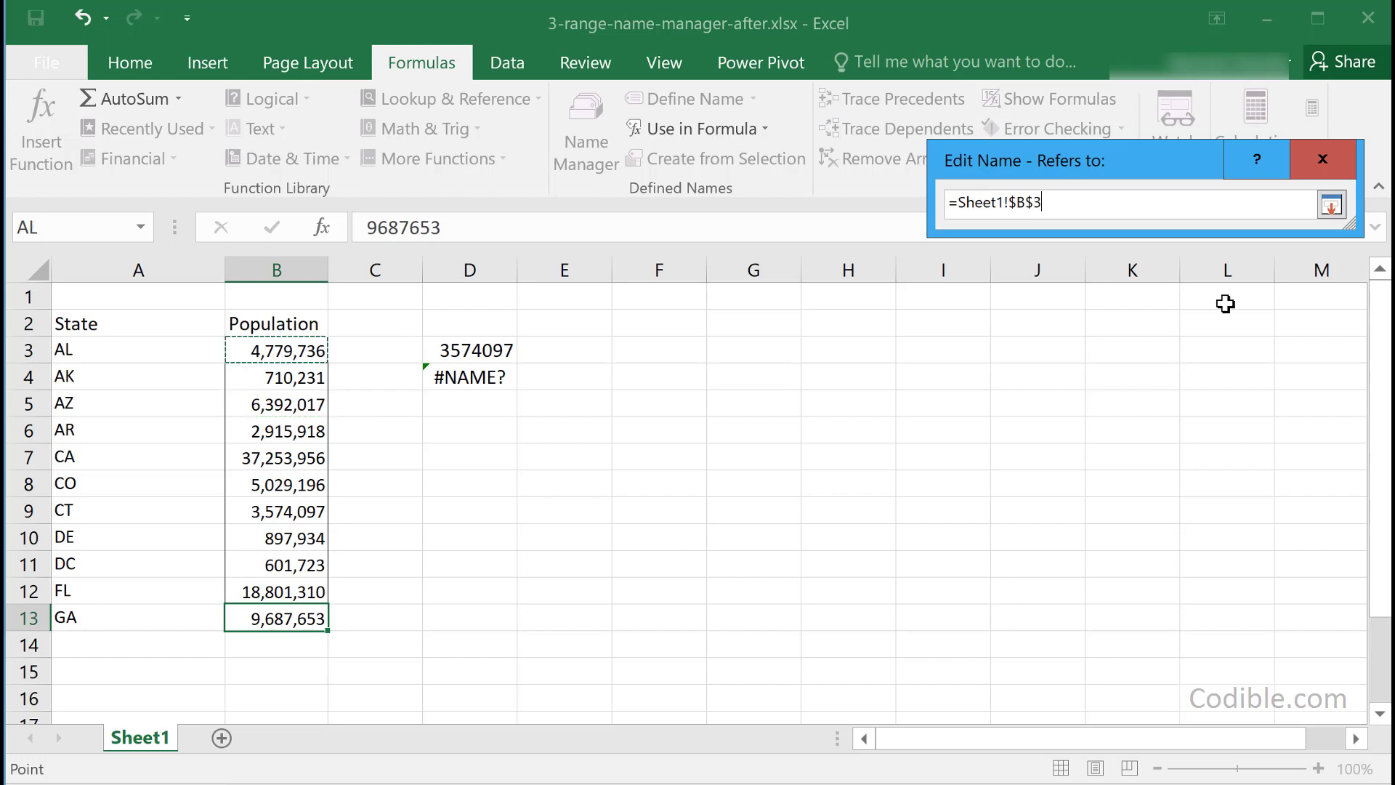
click(1331, 207)
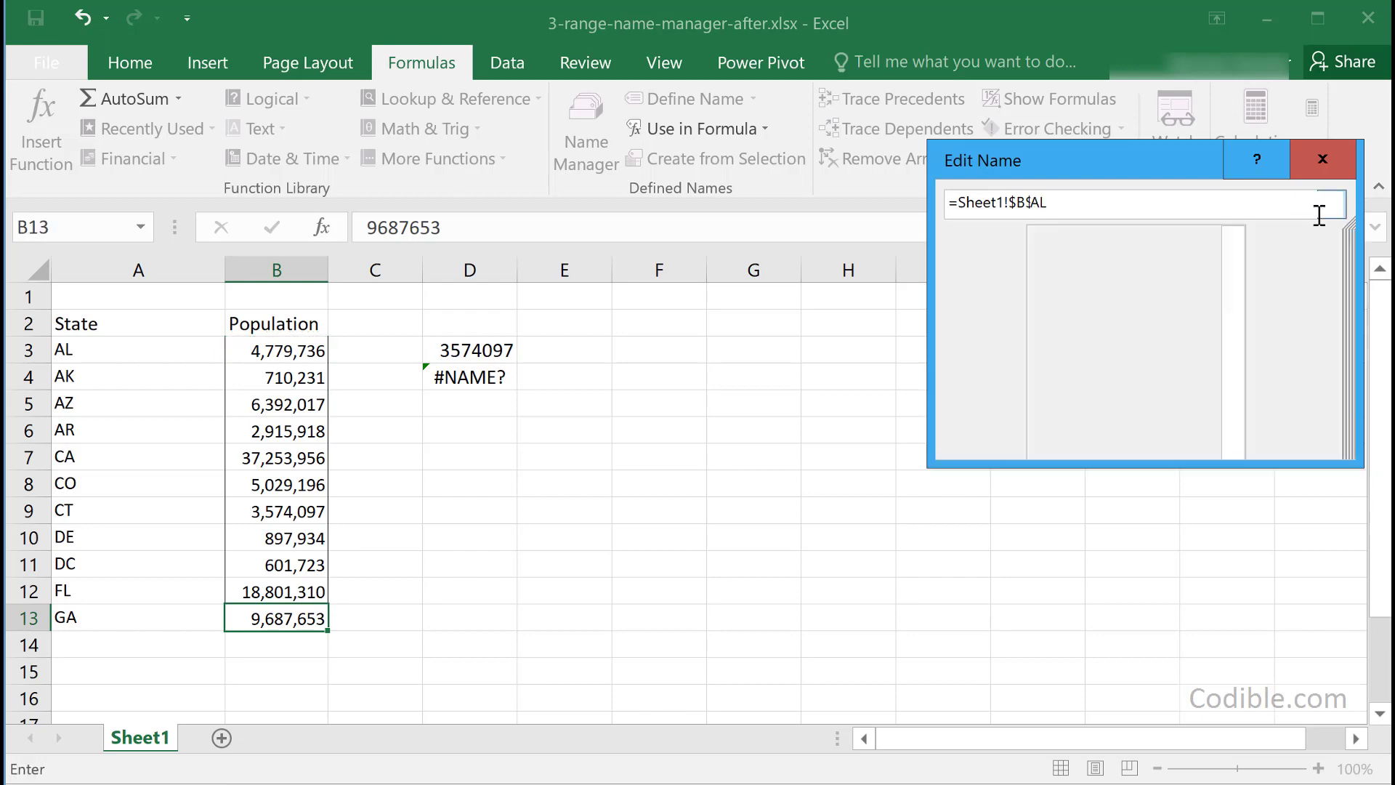
click(1167, 429)
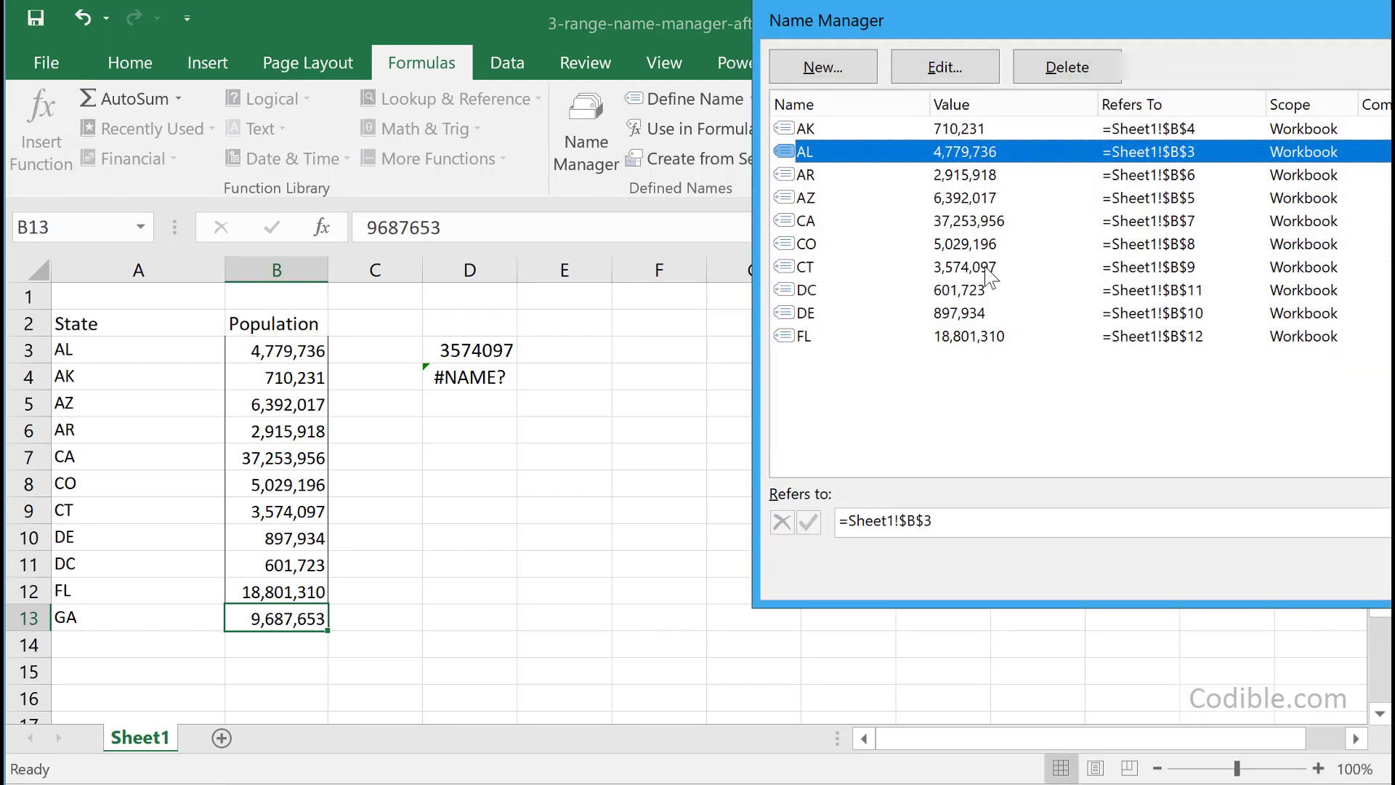
Step: Delete the names from AR through FL together in the Name Manager, keeping AK and AL
click(939, 130)
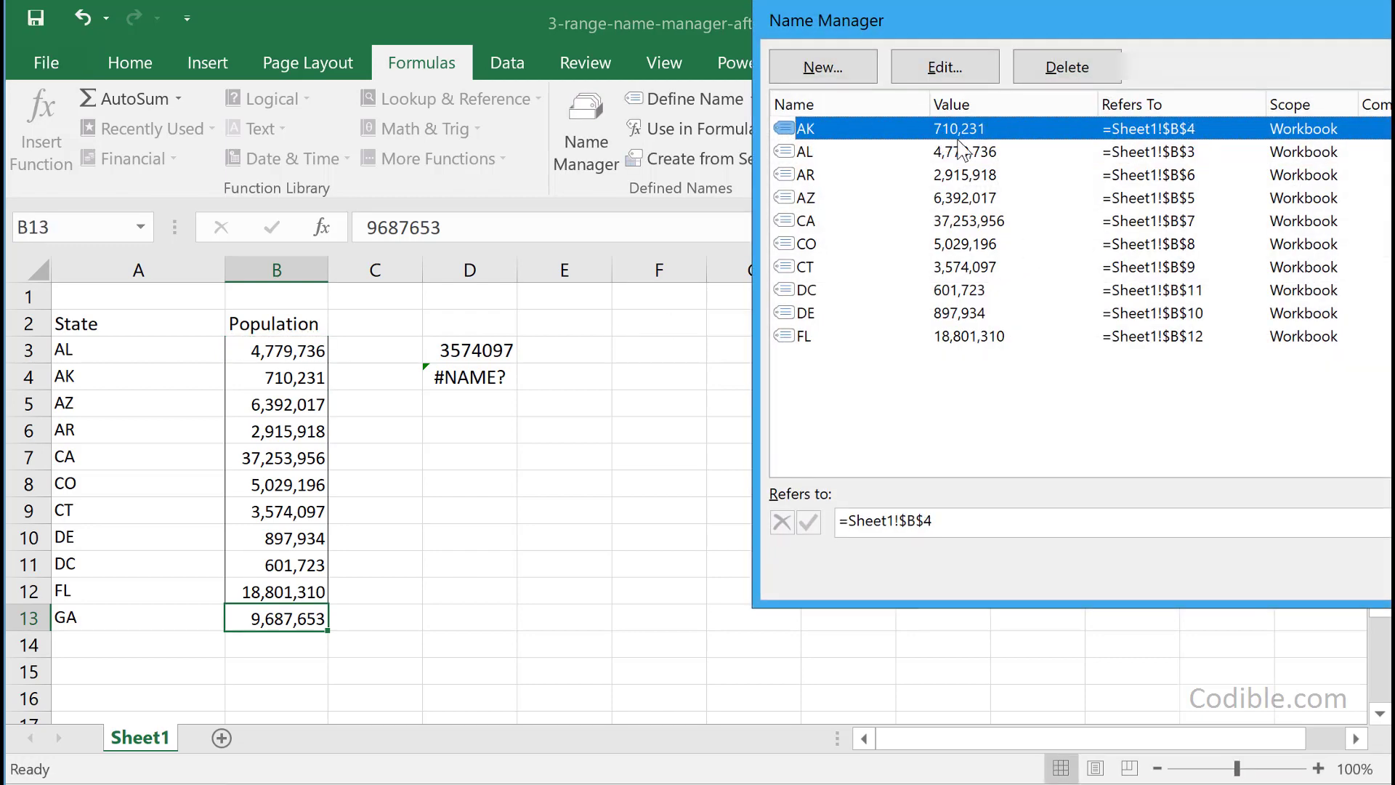
click(997, 336)
shift+click(914, 133)
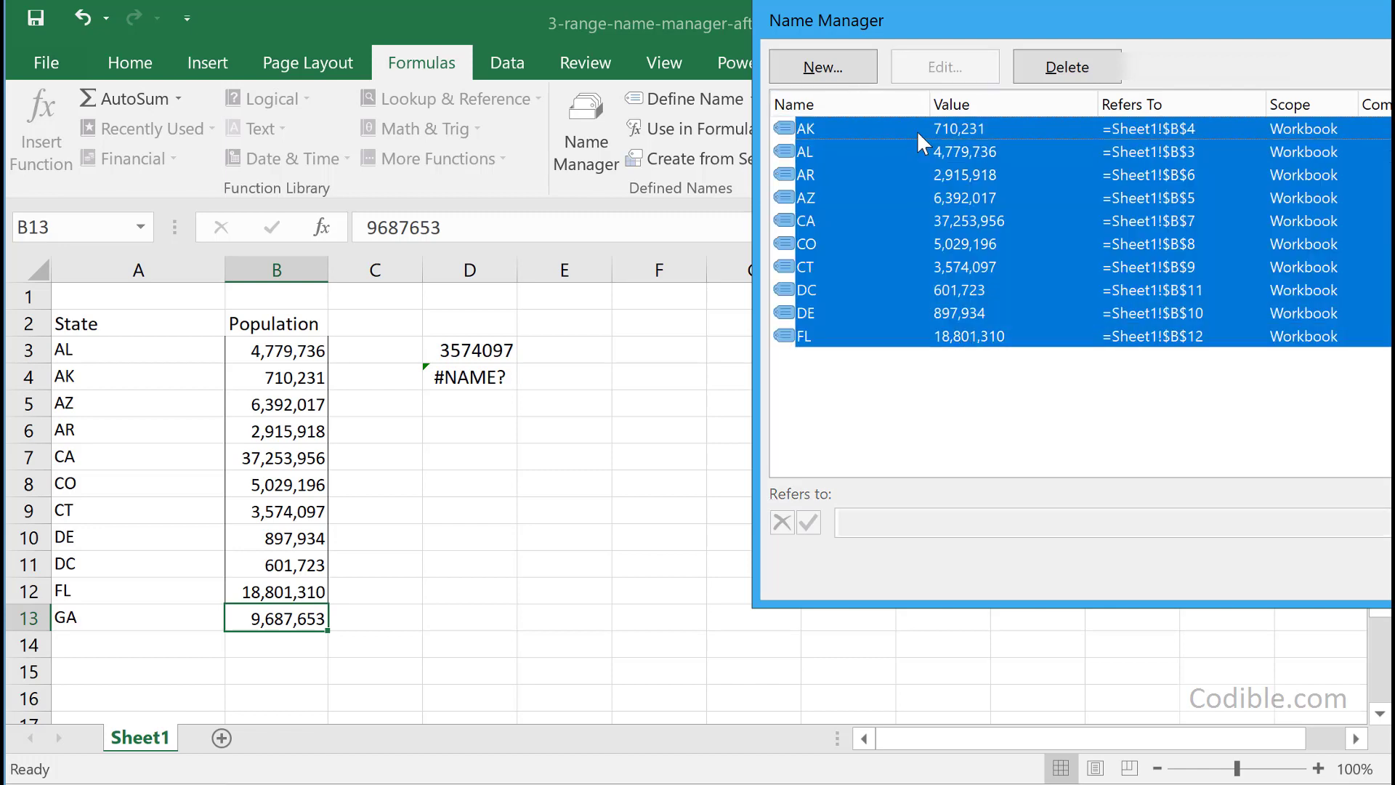
shift+click(791, 177)
click(1057, 73)
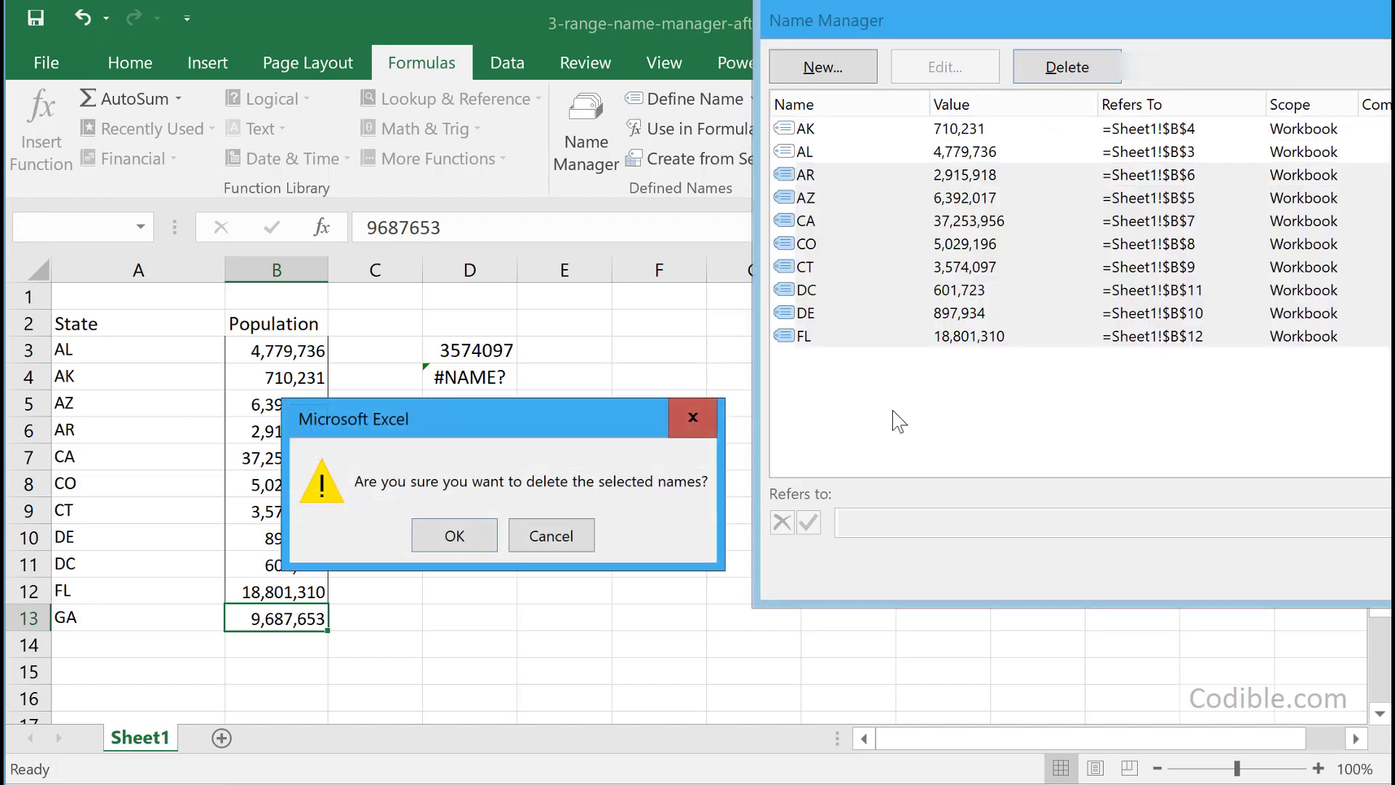
click(478, 522)
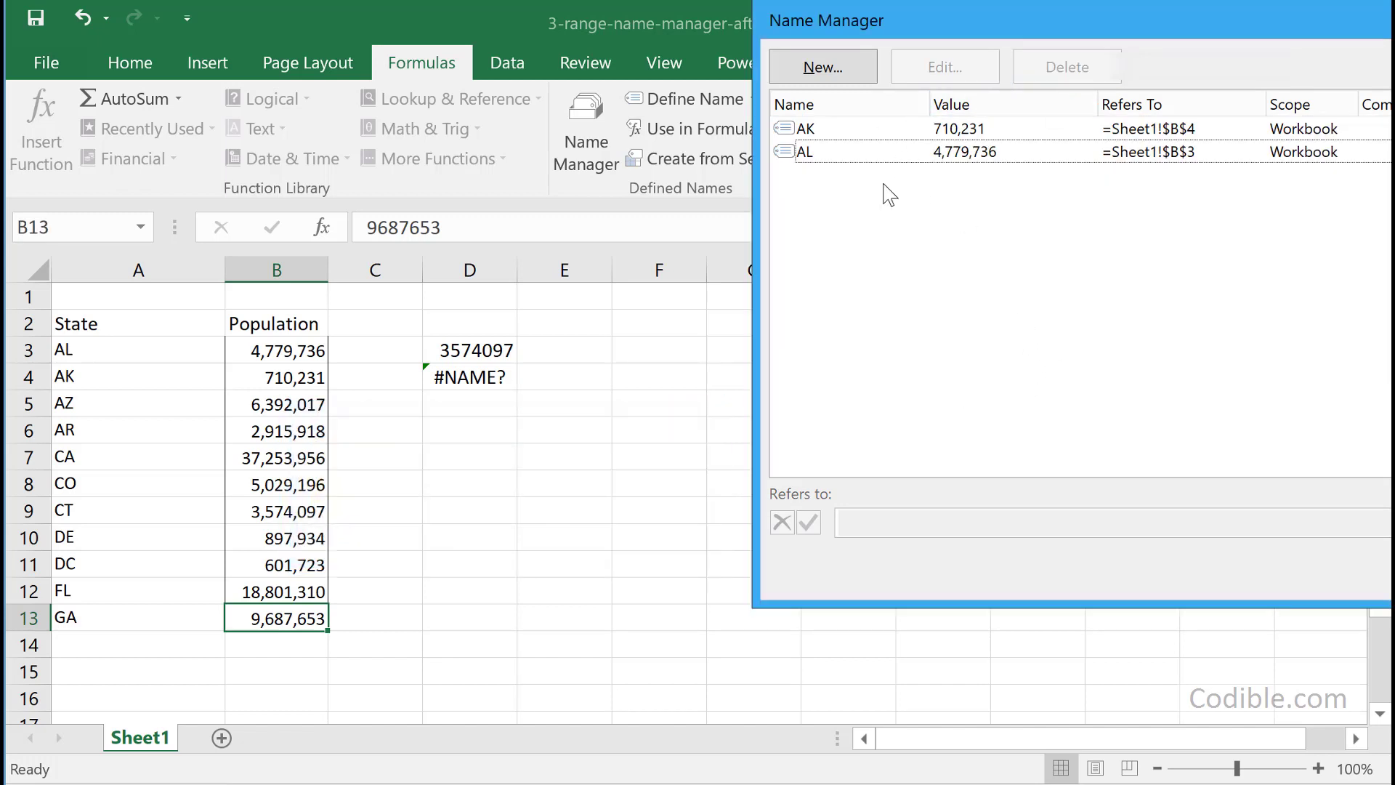
Step: Select the names AK and AL together and close the Name Manager
click(843, 130)
shift+click(847, 152)
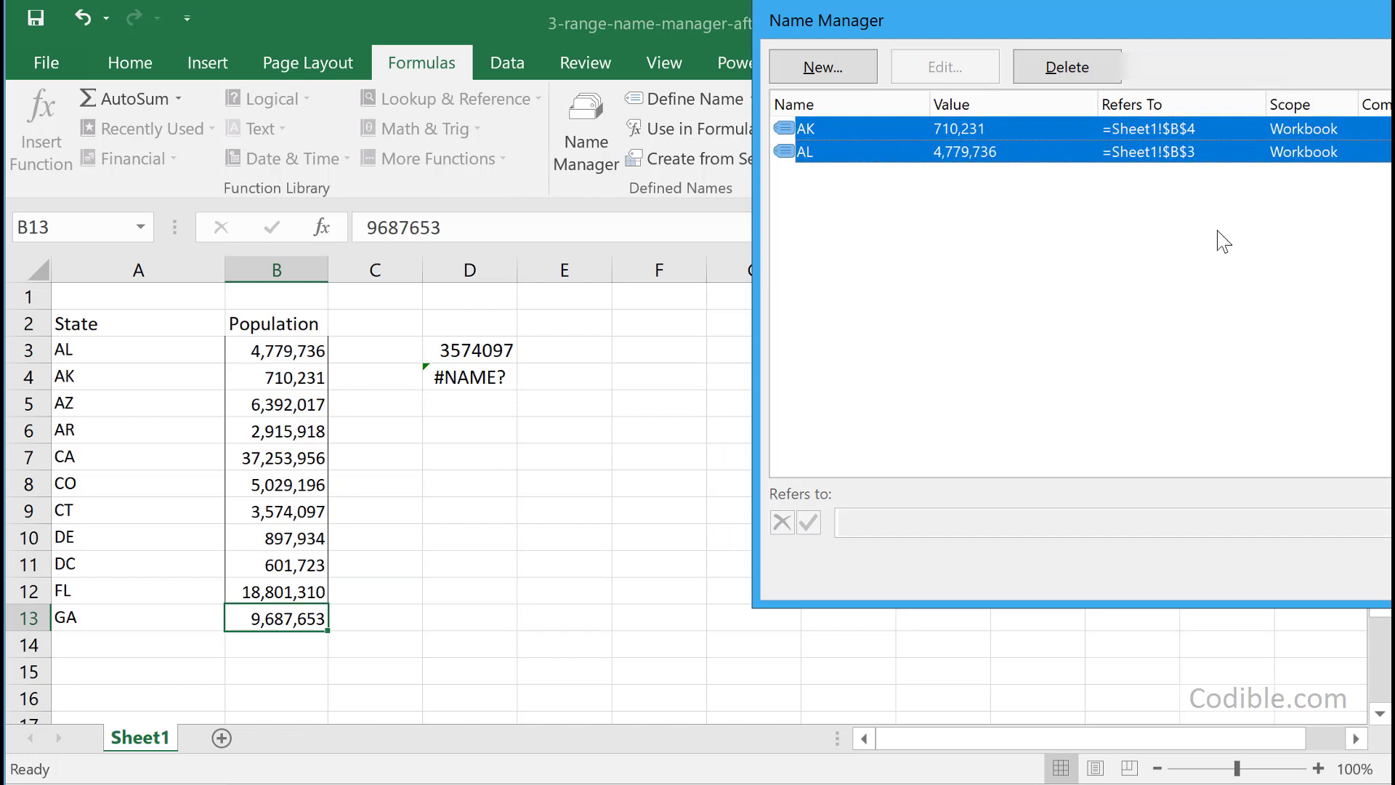
click(1392, 569)
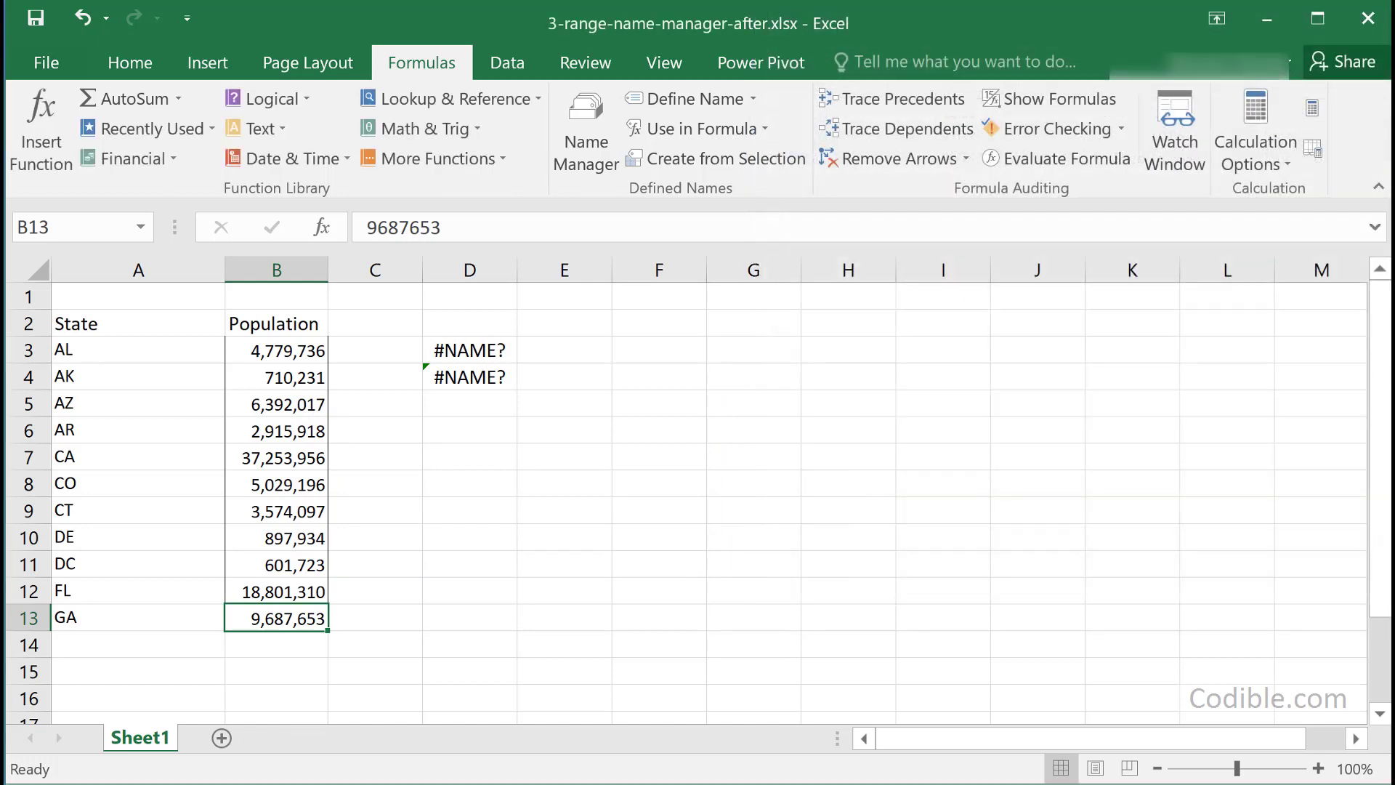